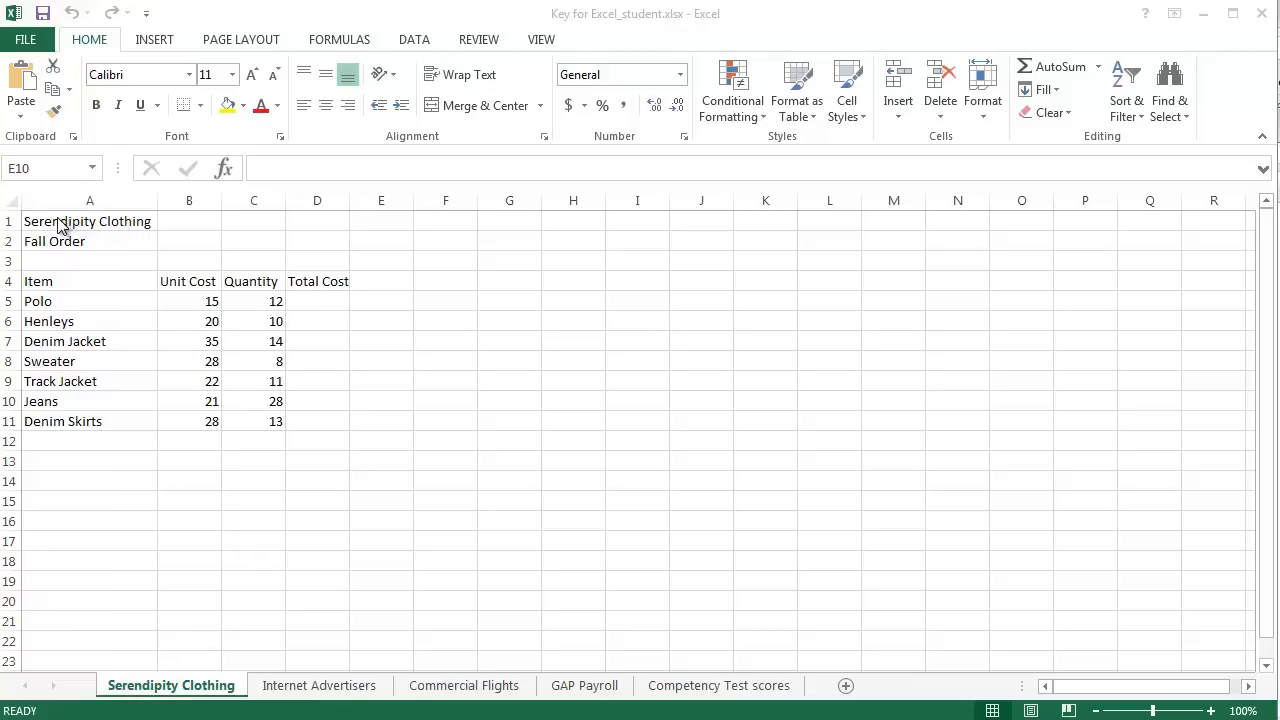
{"action": "left_click", "coordinate": [130, 300]}
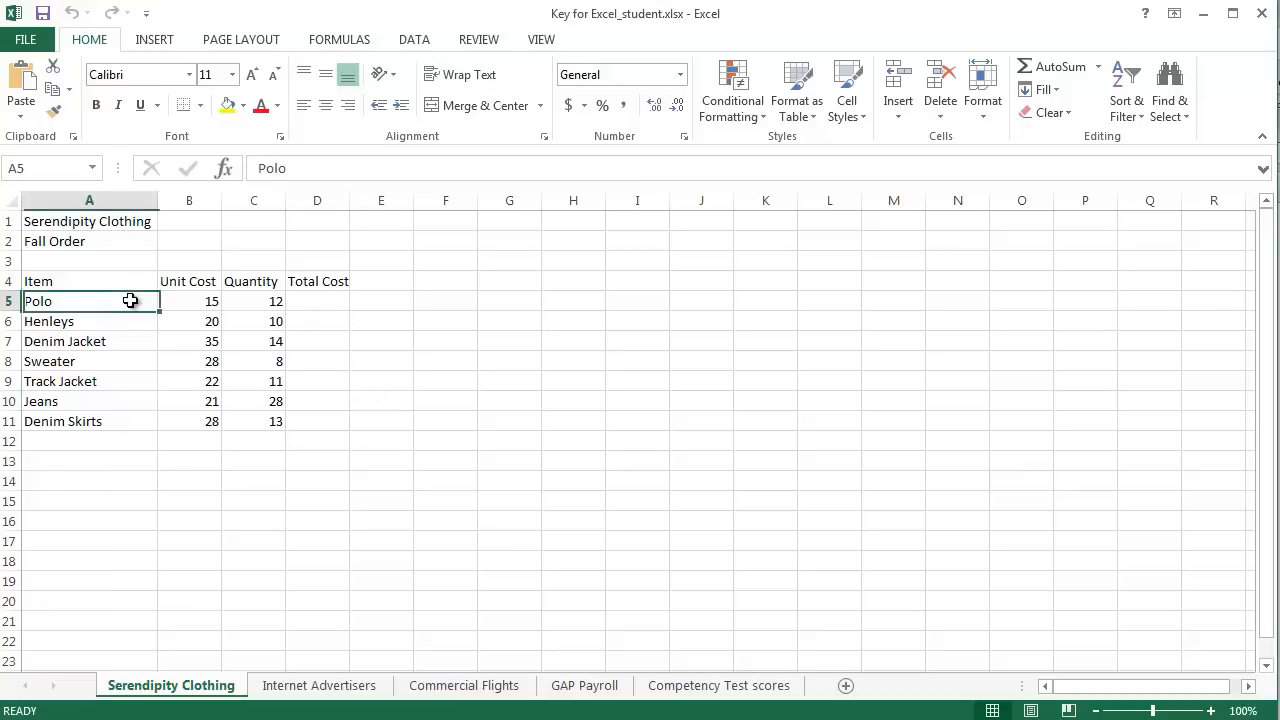
{"action": "left_click", "coordinate": [134, 358]}
{"action": "left_click", "coordinate": [140, 419]}
{"action": "left_click", "coordinate": [175, 481]}
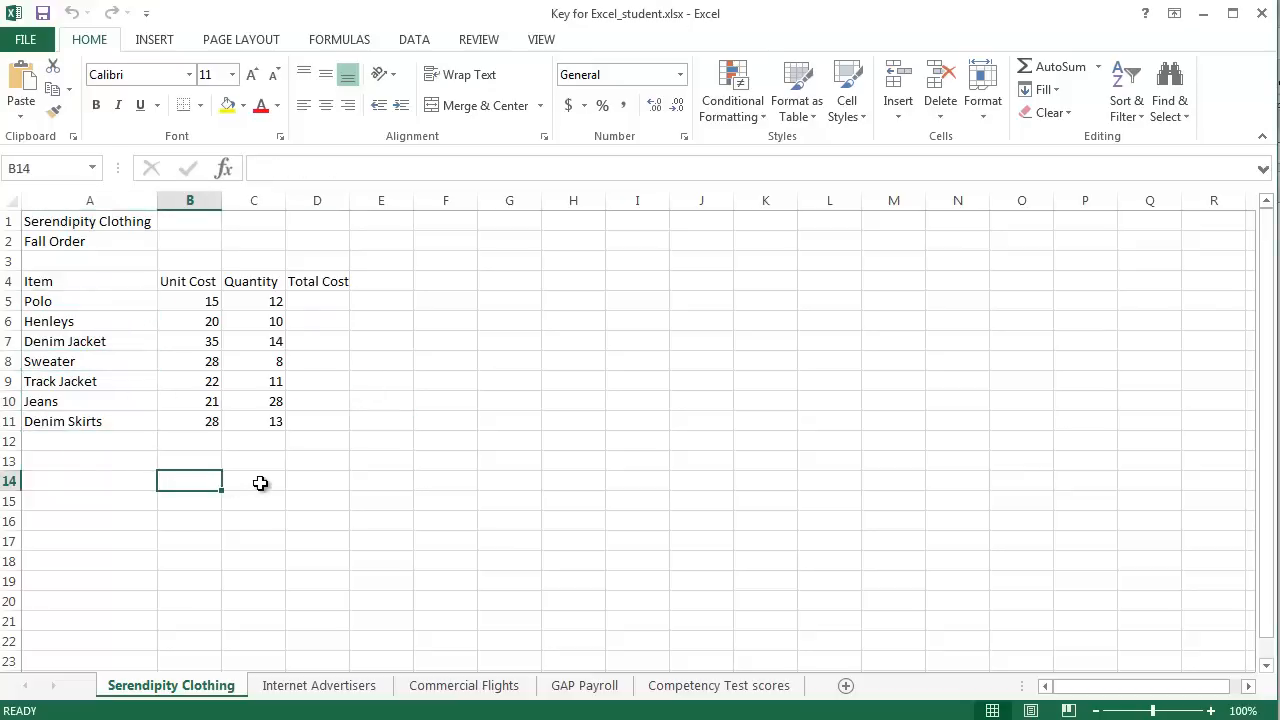
{"action": "left_click_drag", "start_coordinate": [334, 305], "coordinate": [340, 425]}
{"action": "left_click", "coordinate": [268, 495]}
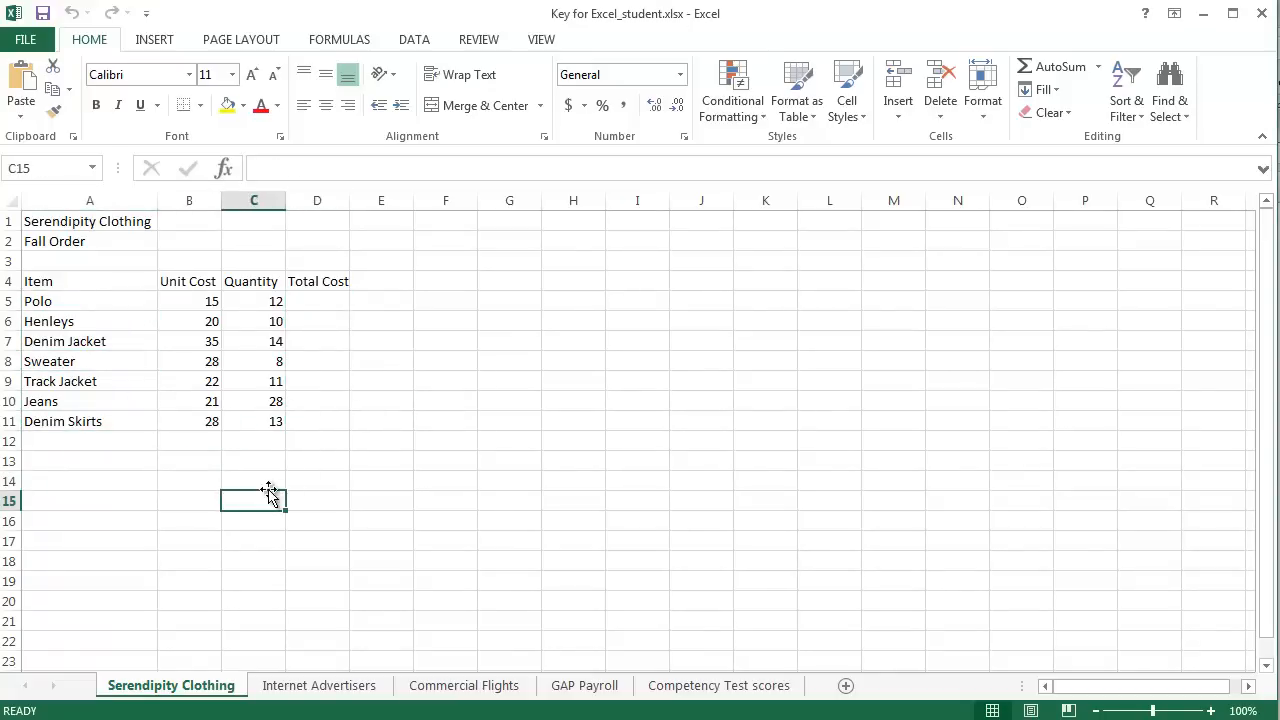
Step: Make the "Serendipity Clothing" title in cell A1 bold and set its font size to 20
{"action": "left_click", "coordinate": [94, 221]}
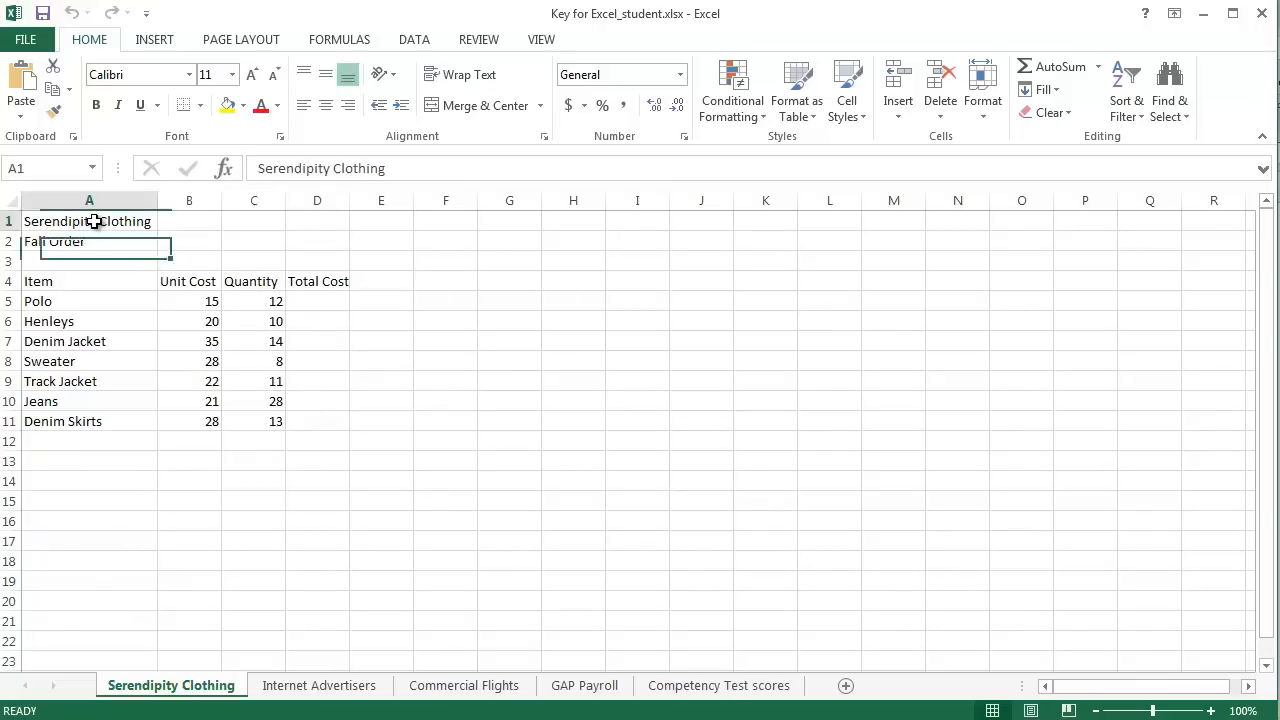
{"action": "left_click", "coordinate": [97, 105]}
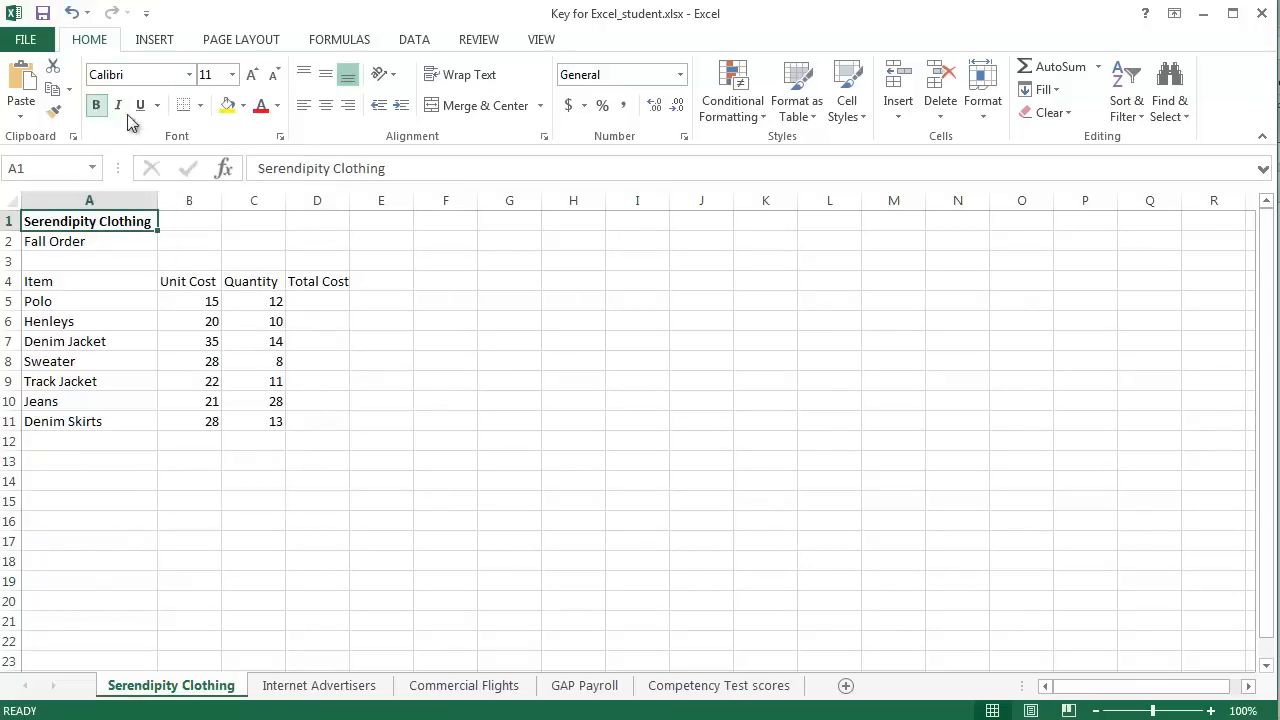
{"action": "left_click", "coordinate": [231, 75]}
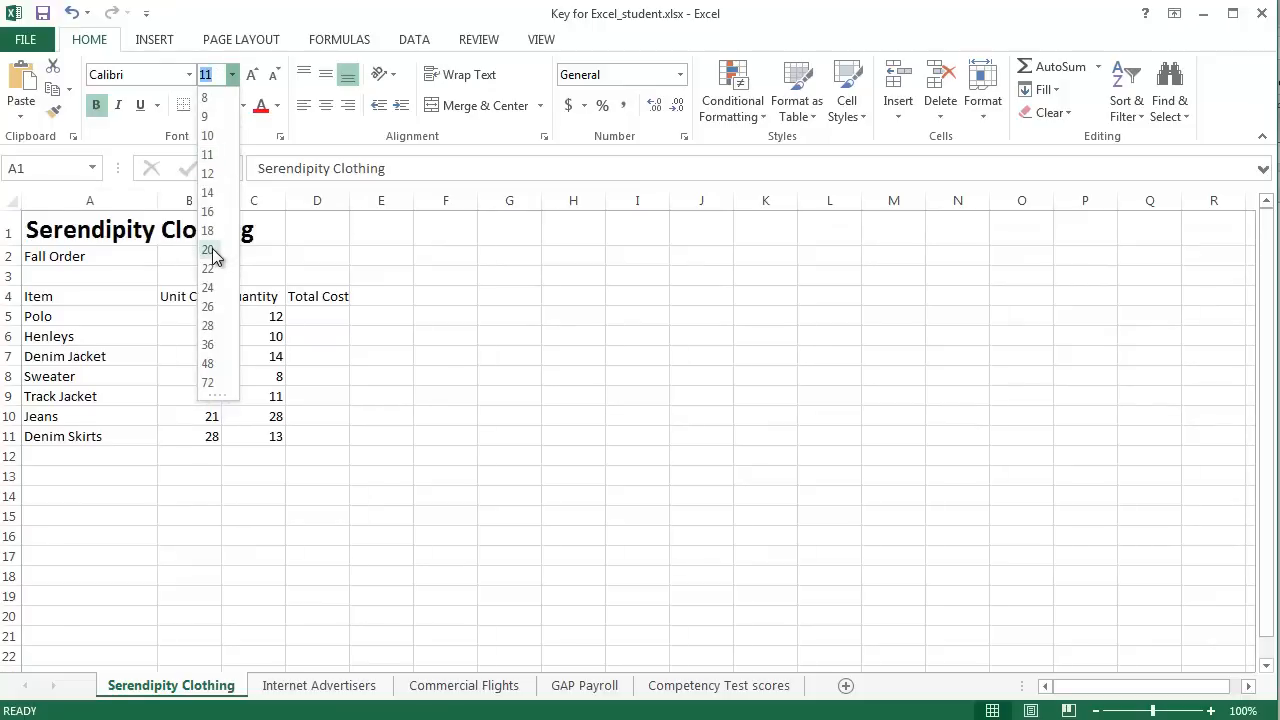
{"action": "left_click", "coordinate": [210, 251]}
{"action": "left_click", "coordinate": [270, 262]}
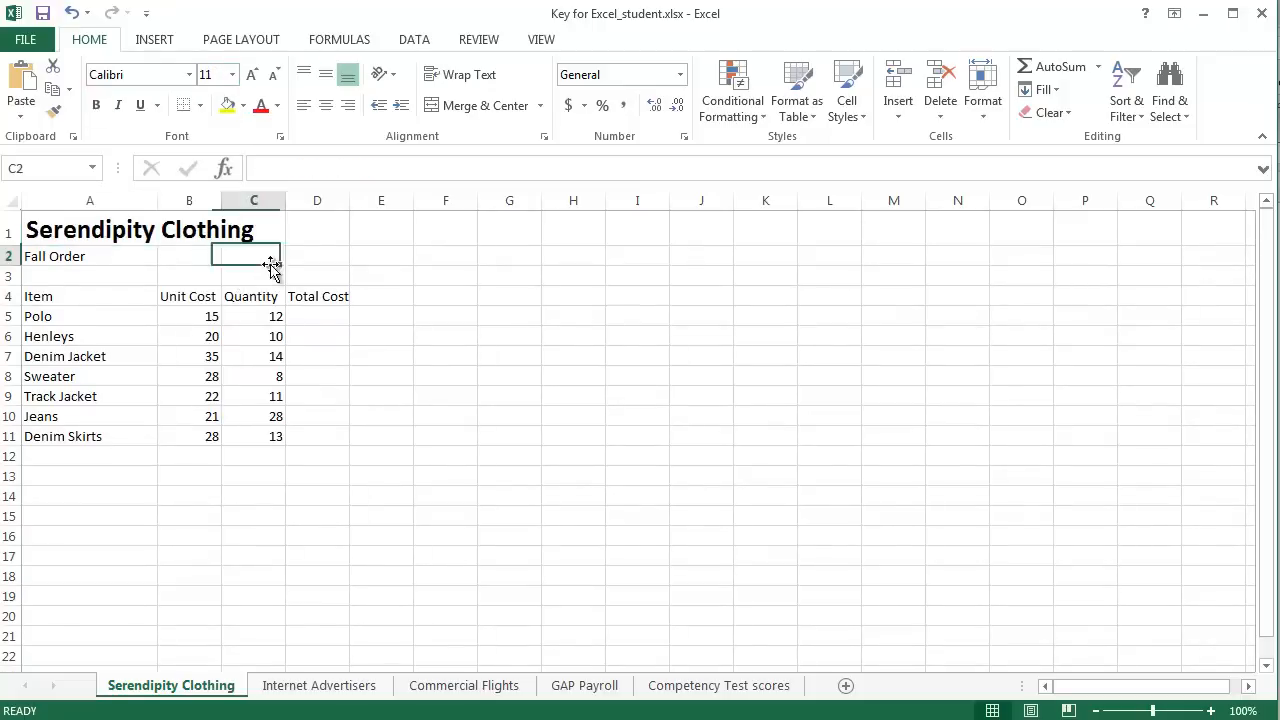
Step: Check which cell in row 1 actually holds the title text by inspecting the contents of A1, B1 and C1
{"action": "left_click", "coordinate": [108, 228]}
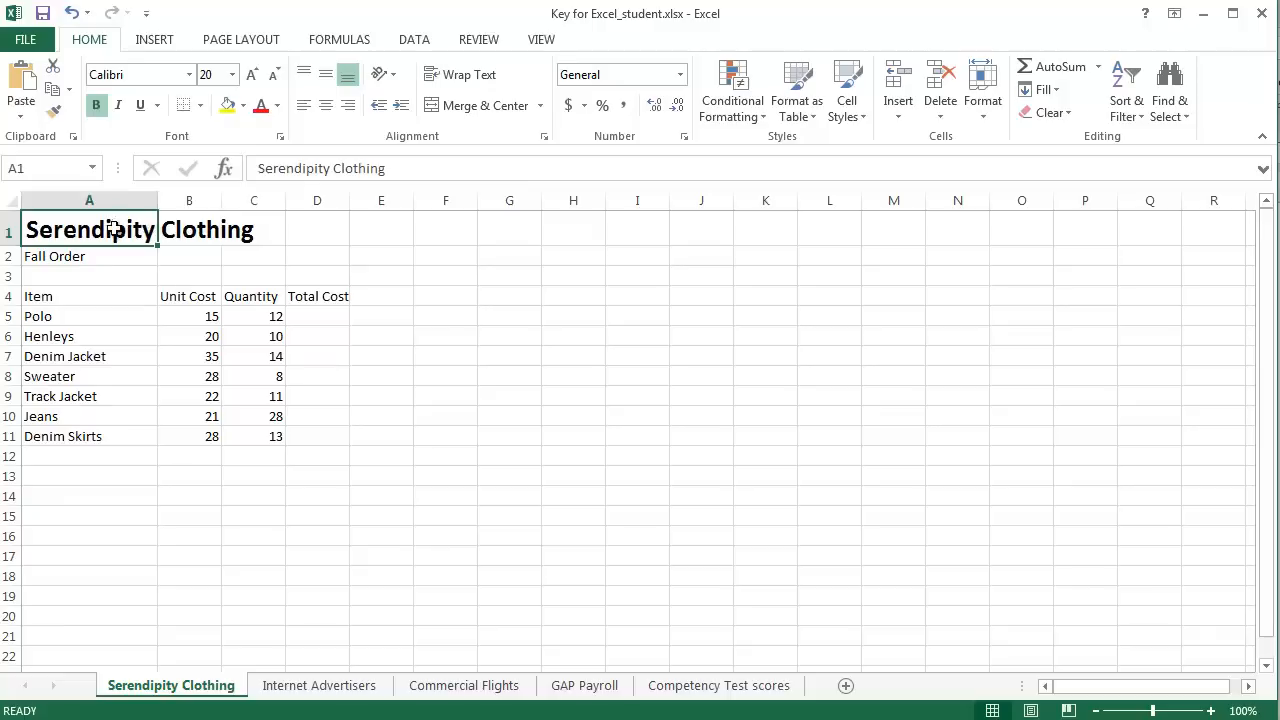
{"action": "left_click", "coordinate": [186, 228]}
{"action": "left_click", "coordinate": [234, 236]}
{"action": "left_click", "coordinate": [168, 230]}
{"action": "left_click", "coordinate": [145, 240]}
{"action": "left_click_drag", "start_coordinate": [399, 168], "coordinate": [255, 168]}
{"action": "left_click", "coordinate": [262, 256]}
{"action": "left_click", "coordinate": [165, 237]}
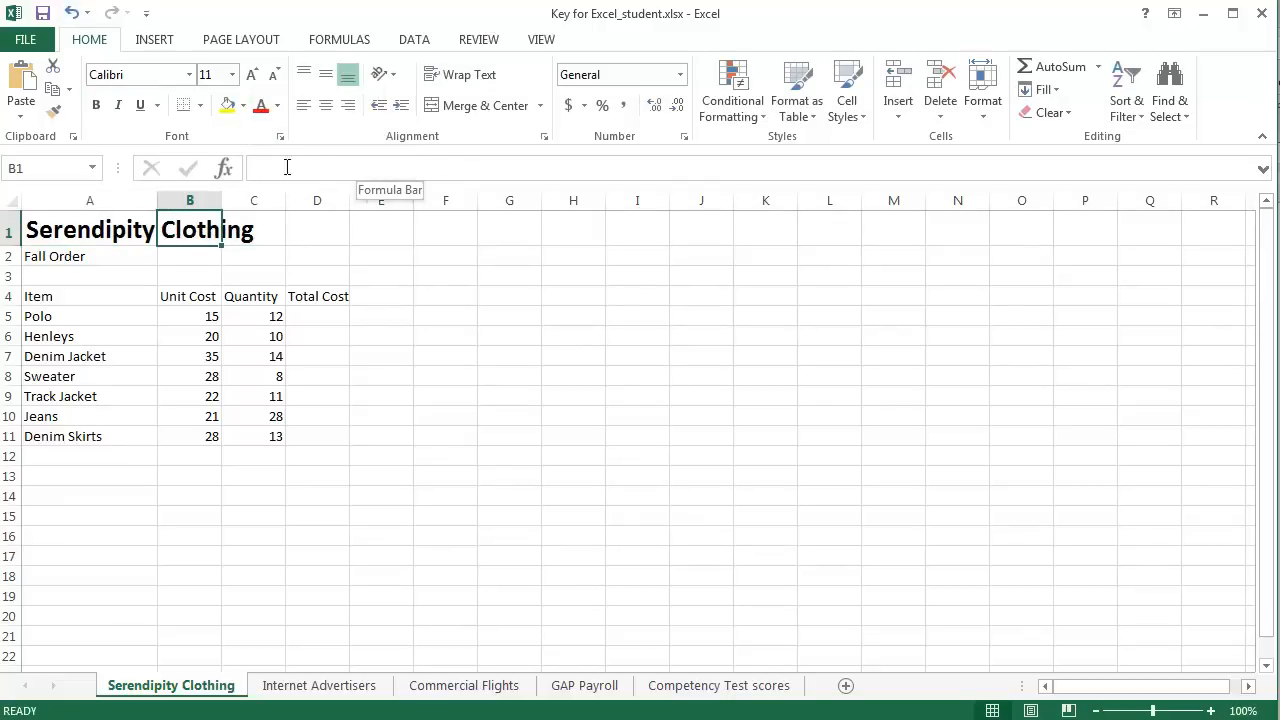
{"action": "left_click", "coordinate": [95, 230]}
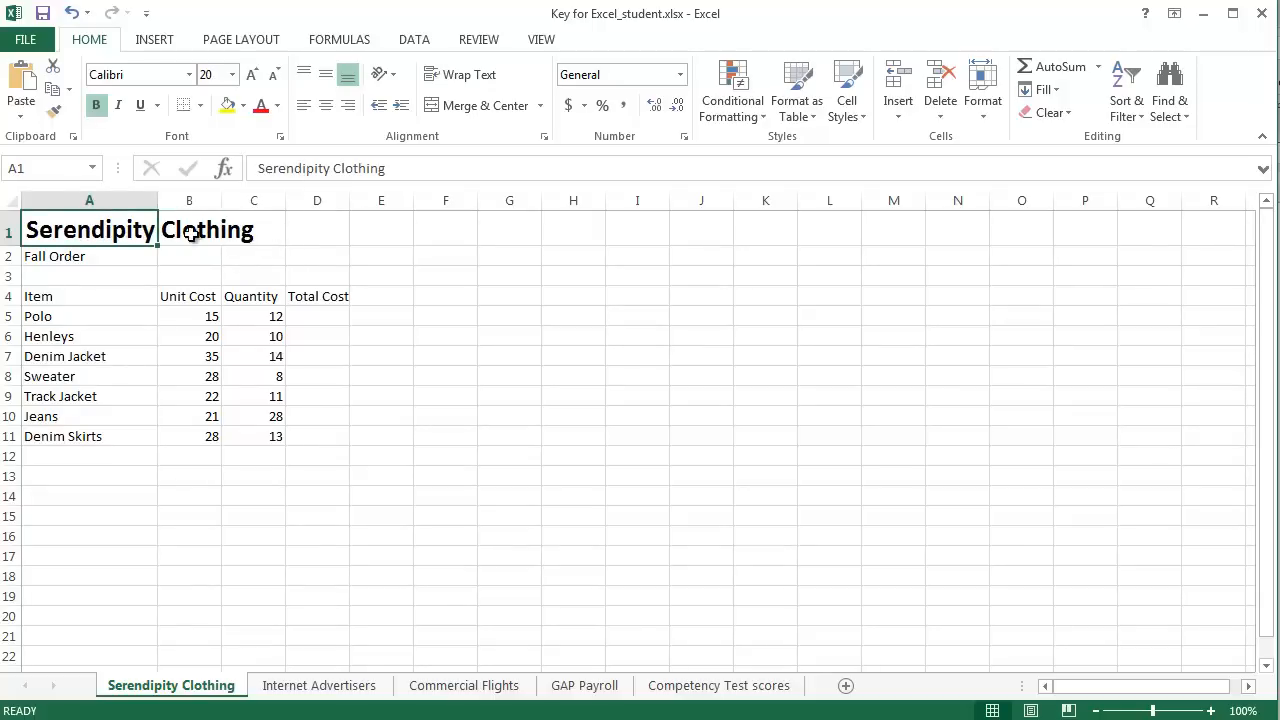
{"action": "left_click", "coordinate": [142, 270]}
{"action": "left_click", "coordinate": [205, 229]}
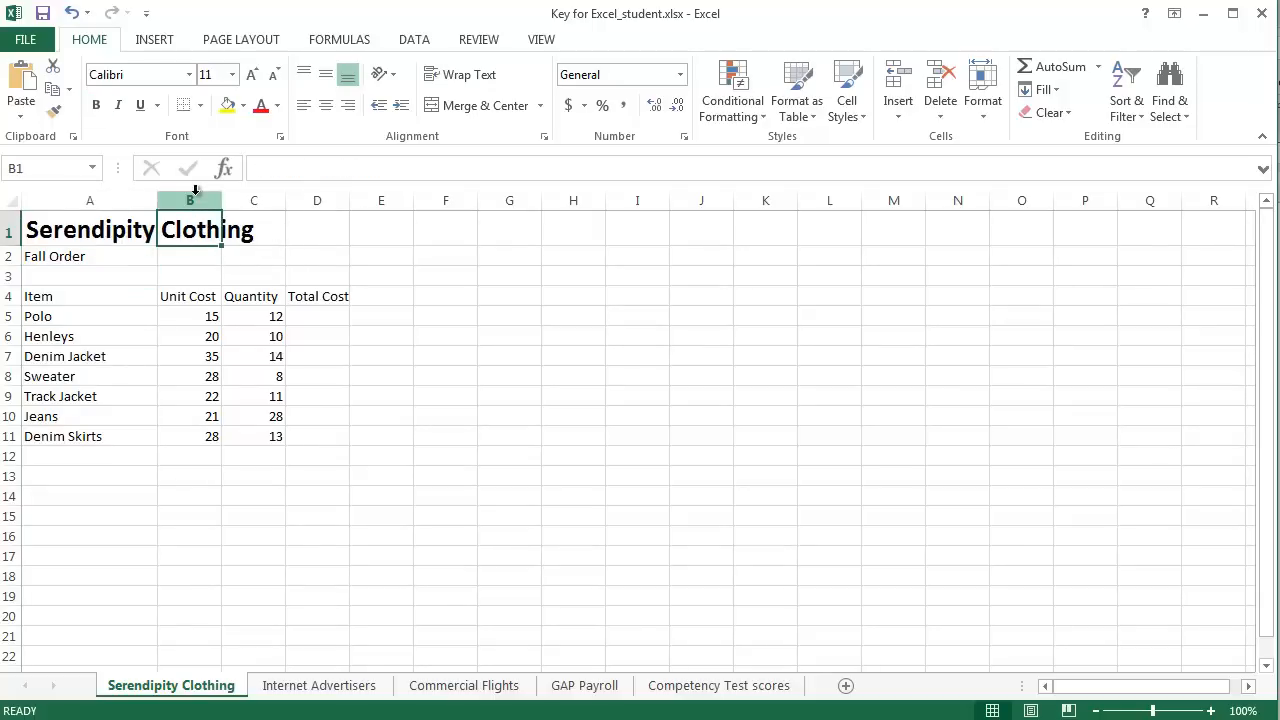
Step: Merge and center the "Serendipity Clothing" title across cells A1 to D1
{"action": "left_click", "coordinate": [90, 230]}
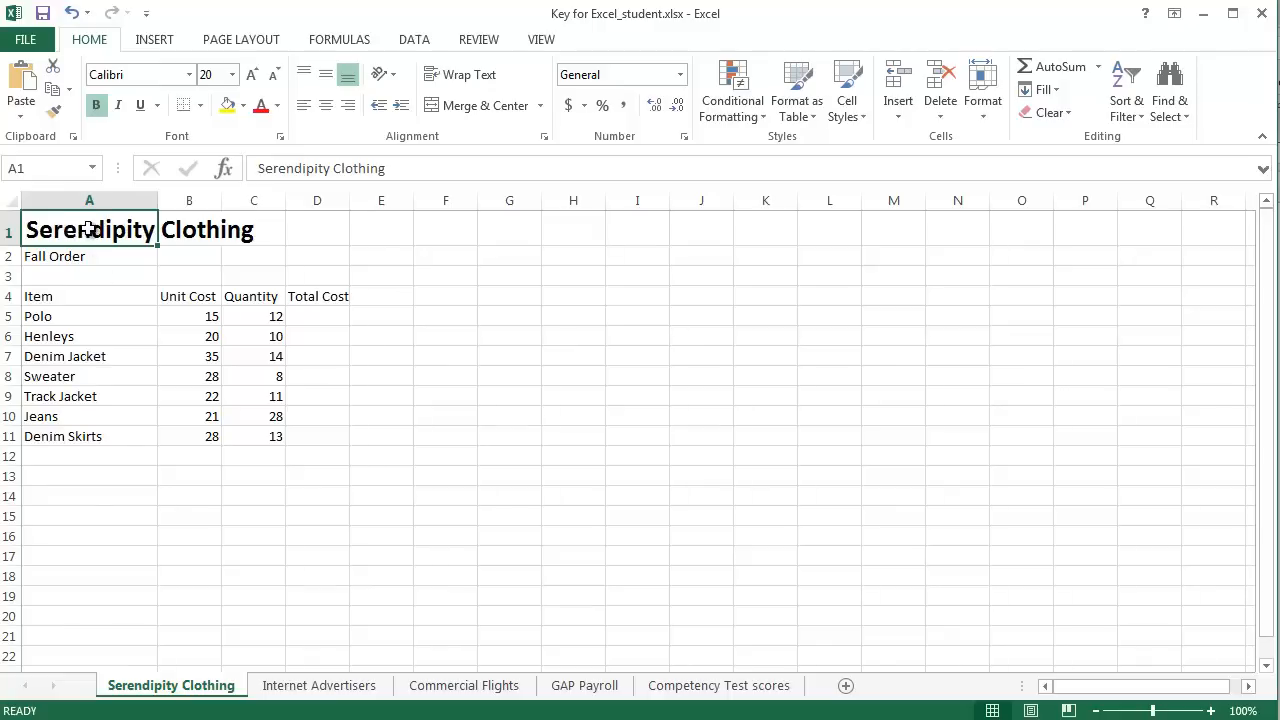
{"action": "left_click_drag", "start_coordinate": [130, 226], "coordinate": [312, 228]}
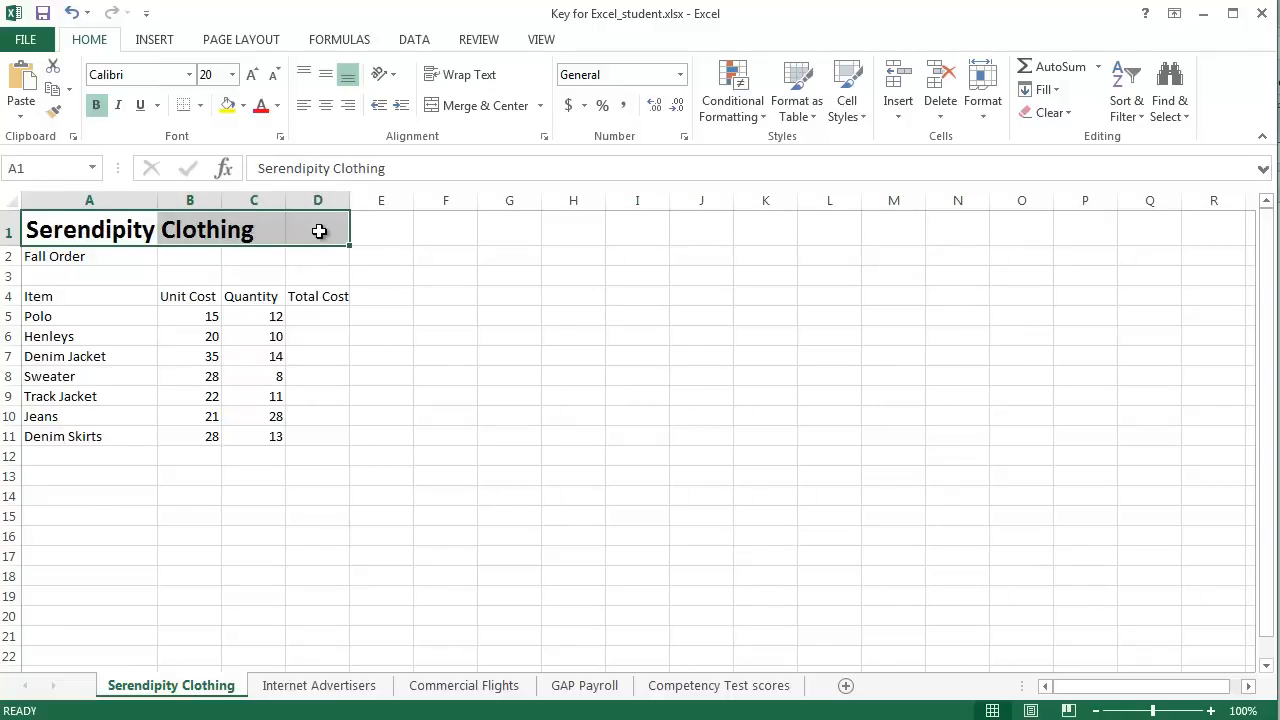
{"action": "left_click", "coordinate": [484, 105]}
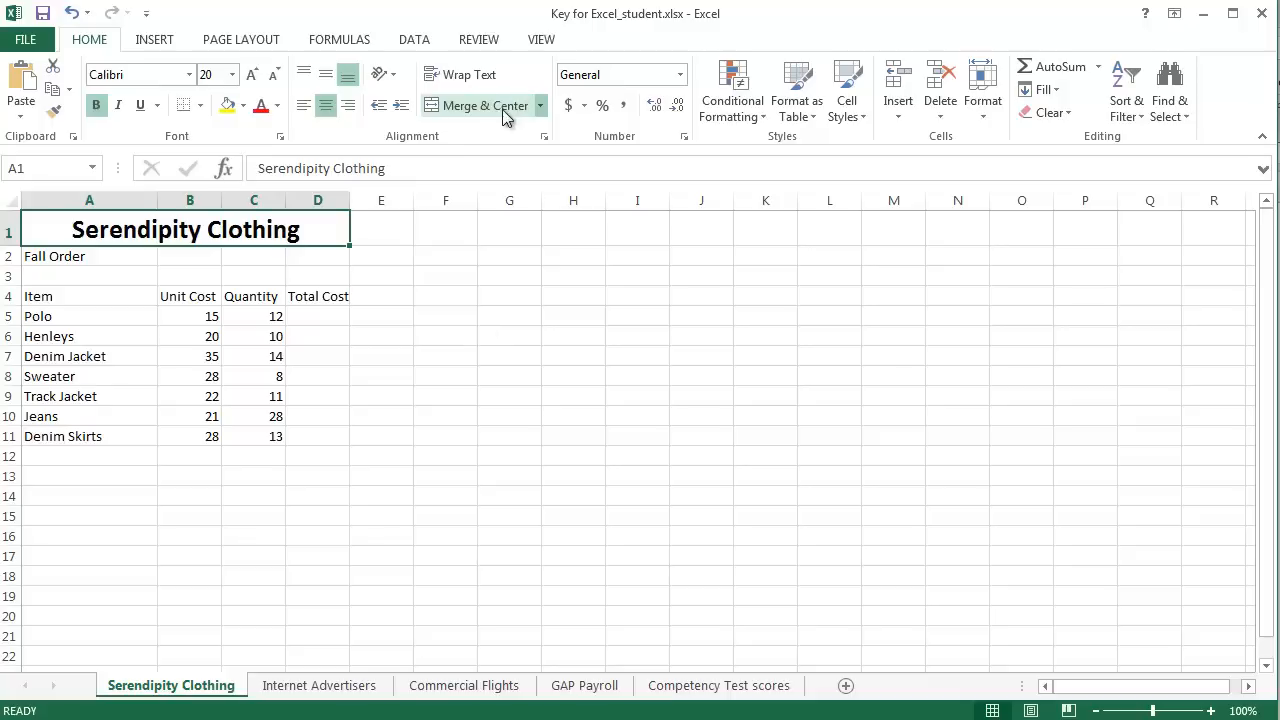
{"action": "left_click", "coordinate": [245, 272]}
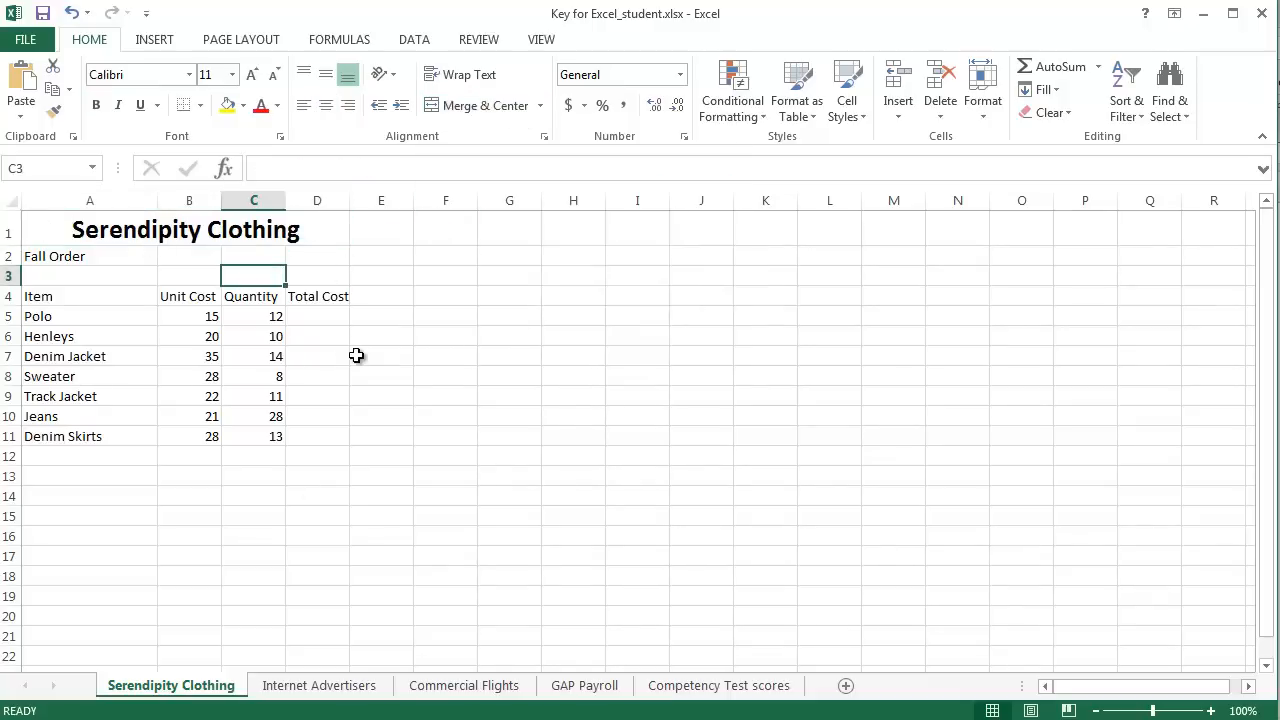
Step: Make the "Fall Order" subtitle in cell A2 bold and increase its font size to 14
{"action": "left_click", "coordinate": [95, 256]}
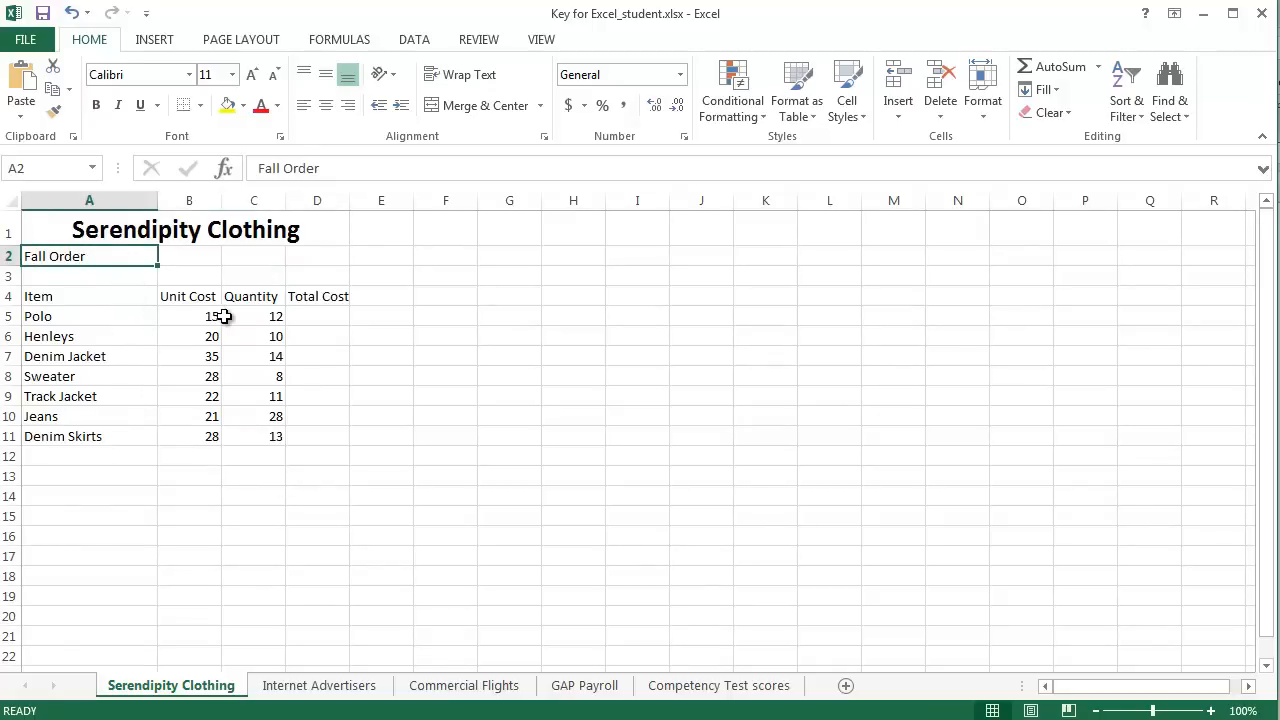
{"action": "left_click", "coordinate": [97, 106]}
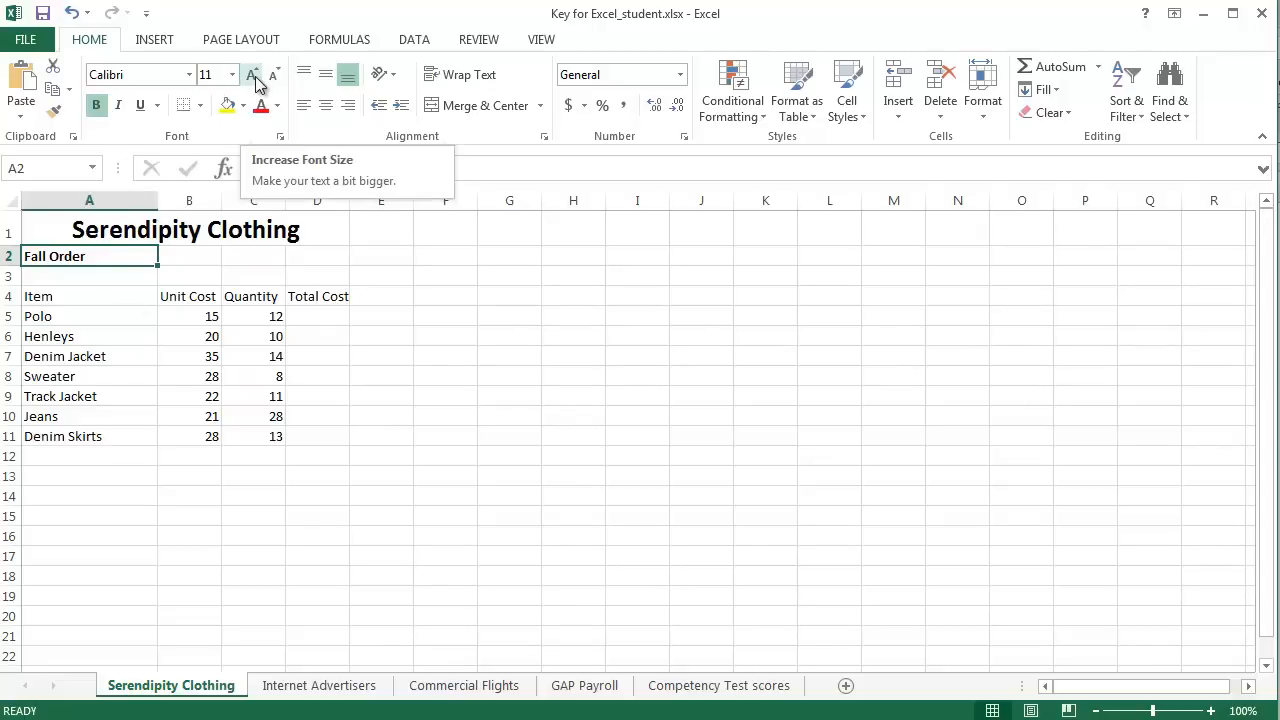
{"action": "left_click", "coordinate": [255, 78]}
{"action": "left_click", "coordinate": [255, 78]}
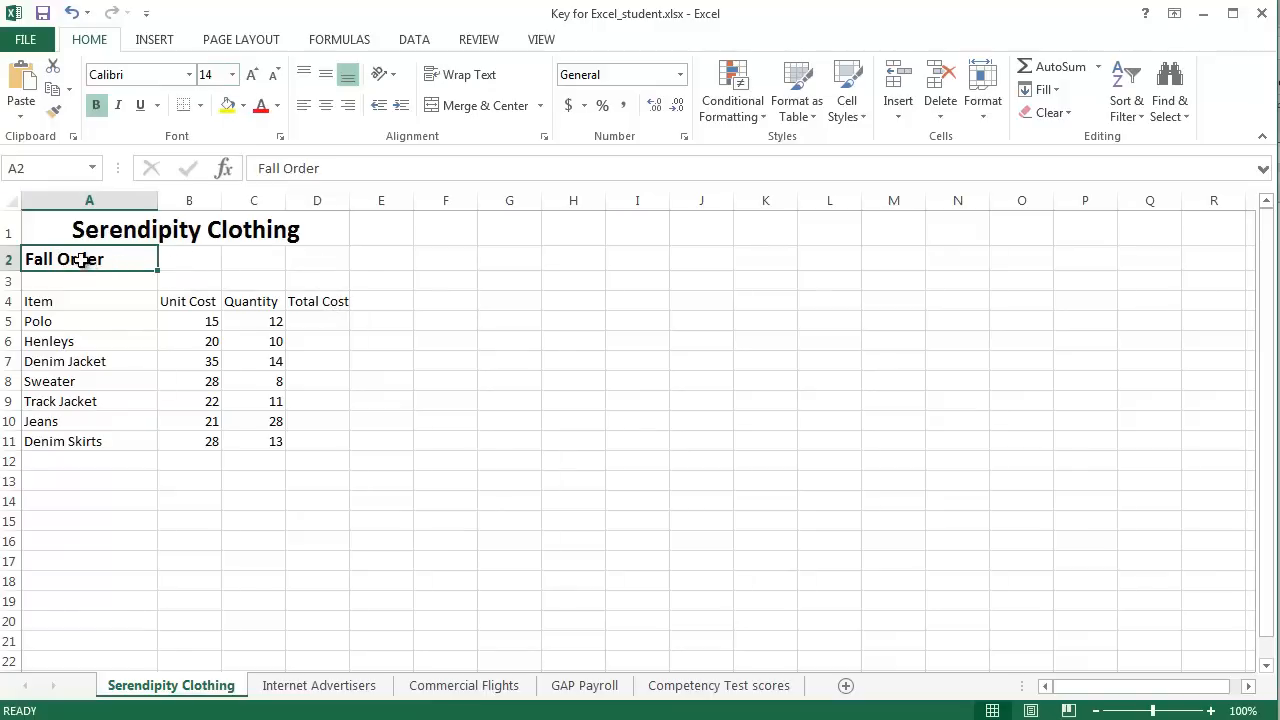
Step: Merge and center the "Fall Order" subtitle across cells A2 to D2
{"action": "left_click_drag", "start_coordinate": [75, 259], "coordinate": [308, 259]}
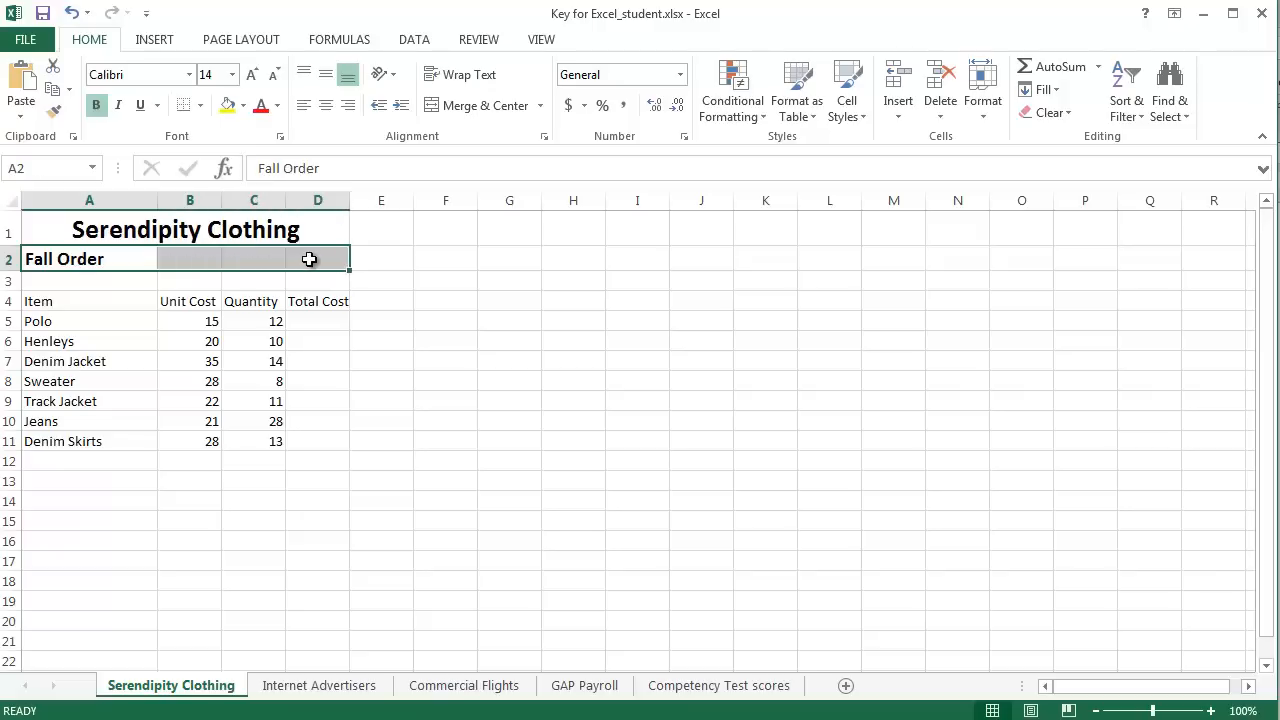
{"action": "left_click", "coordinate": [486, 106]}
{"action": "left_click", "coordinate": [434, 403]}
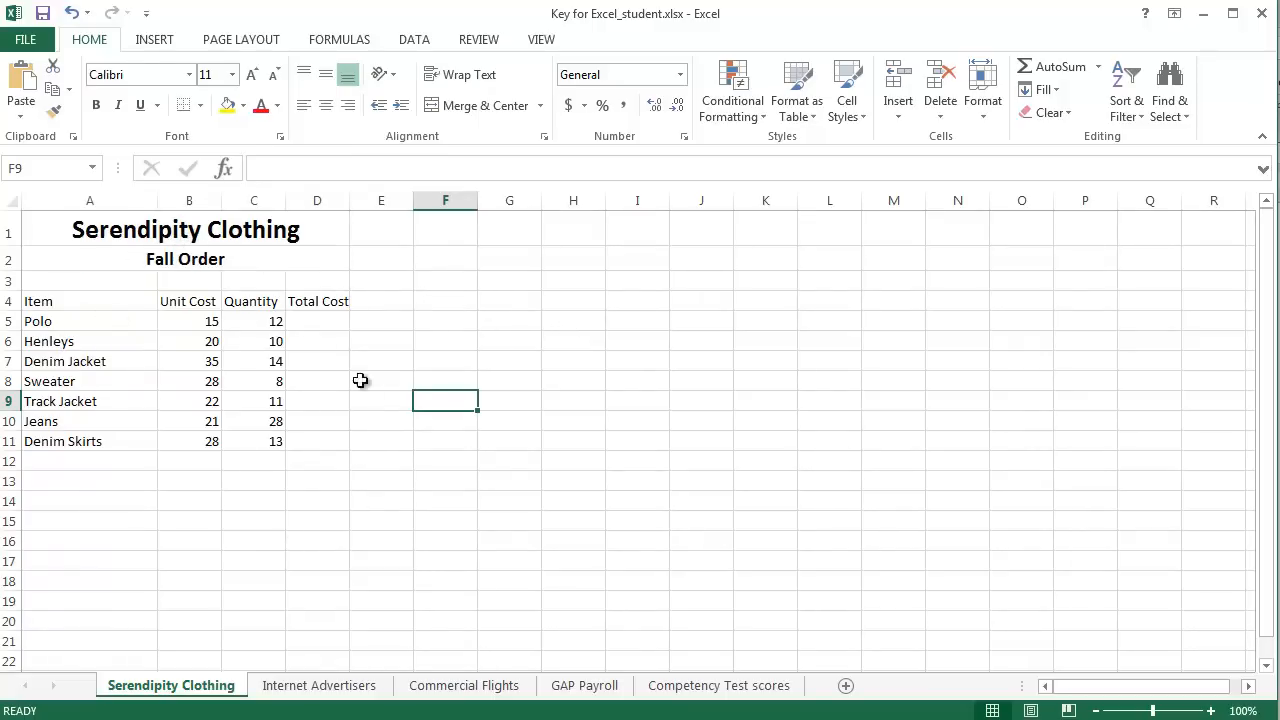
{"action": "left_click", "coordinate": [92, 304]}
{"action": "left_click", "coordinate": [118, 338]}
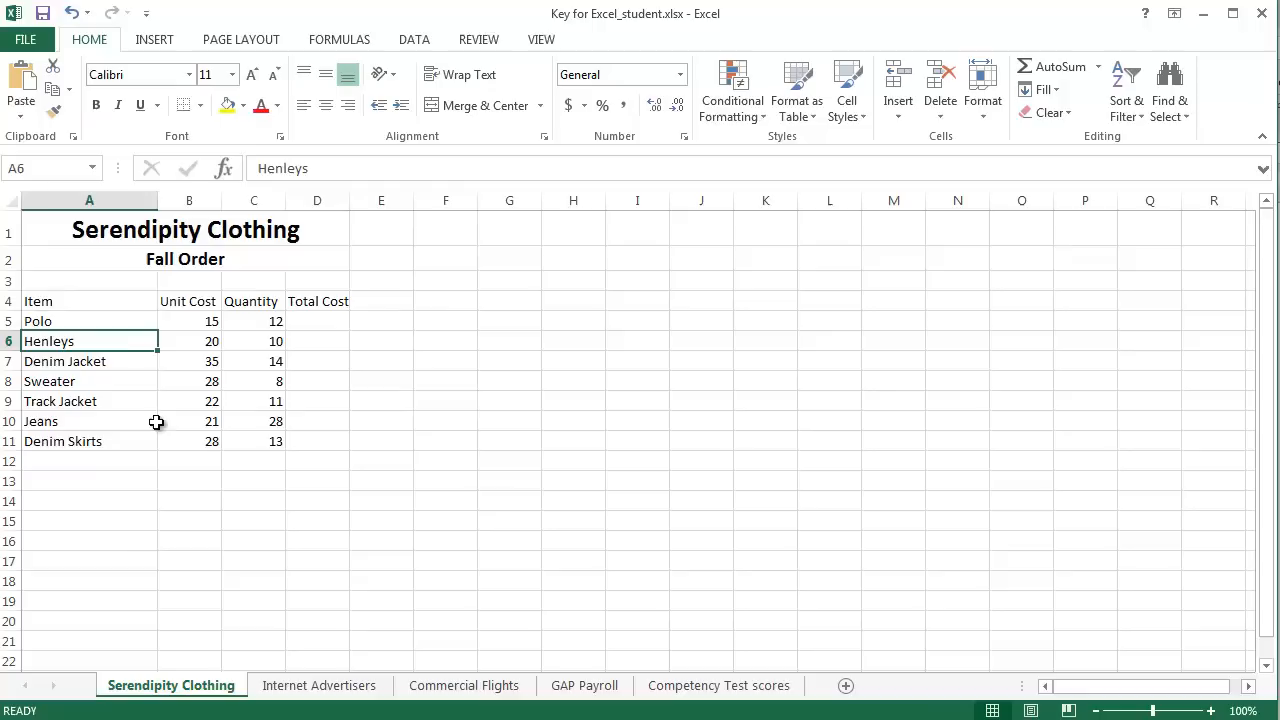
{"action": "left_click", "coordinate": [110, 306]}
{"action": "left_click", "coordinate": [116, 349]}
{"action": "left_click", "coordinate": [380, 422]}
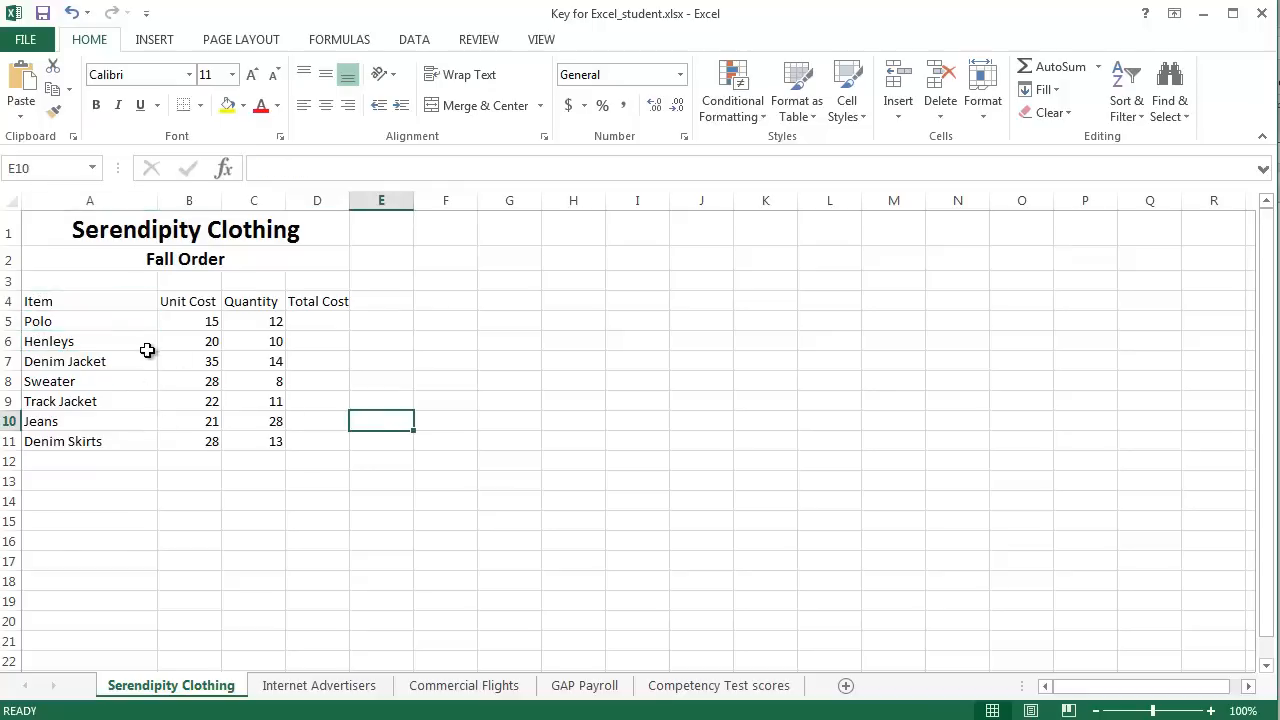
{"action": "left_click", "coordinate": [360, 490]}
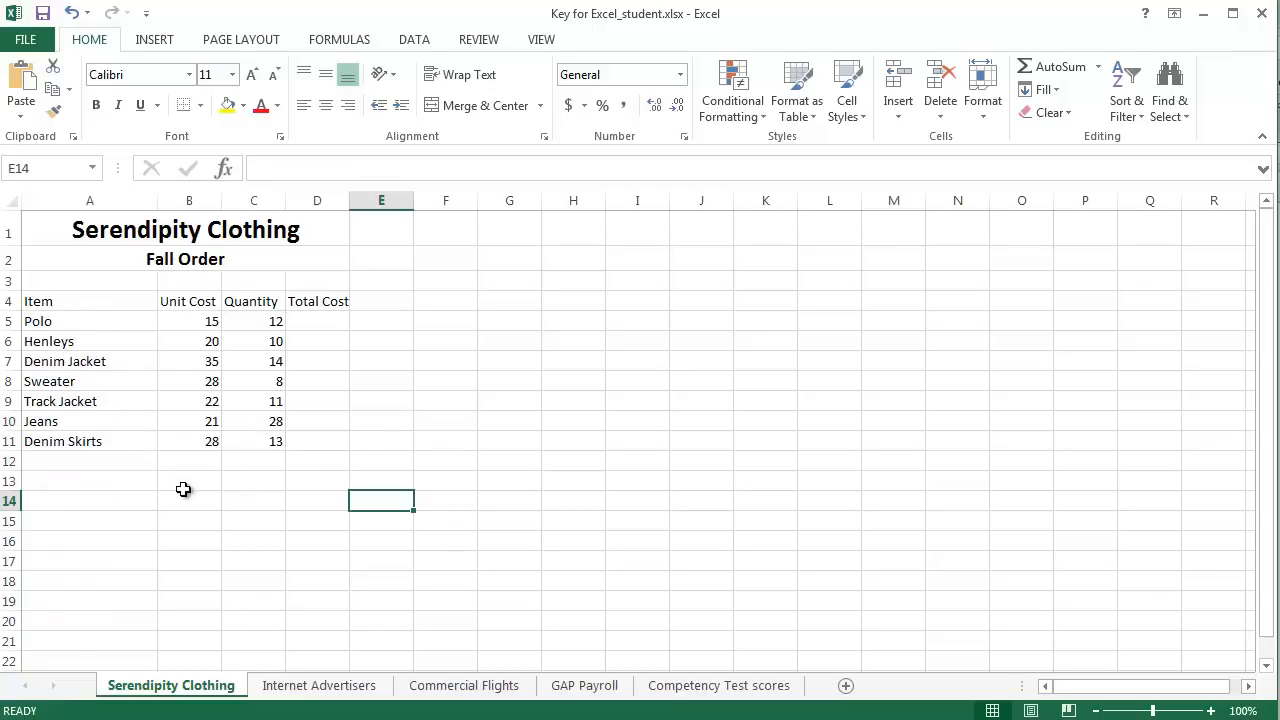
Step: Review the item list and how Unit Cost and Quantity relate to the empty Total Cost cells for Polo and Henleys
{"action": "left_click_drag", "start_coordinate": [68, 322], "coordinate": [80, 436]}
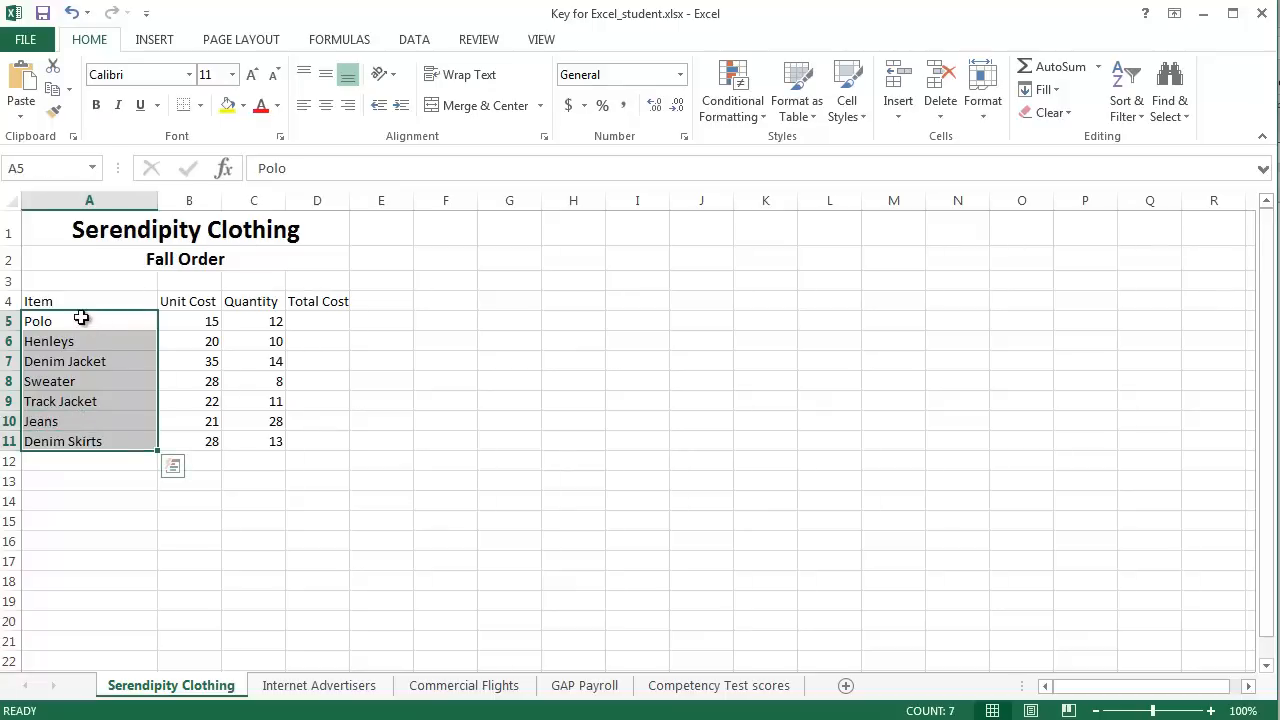
{"action": "left_click", "coordinate": [194, 303]}
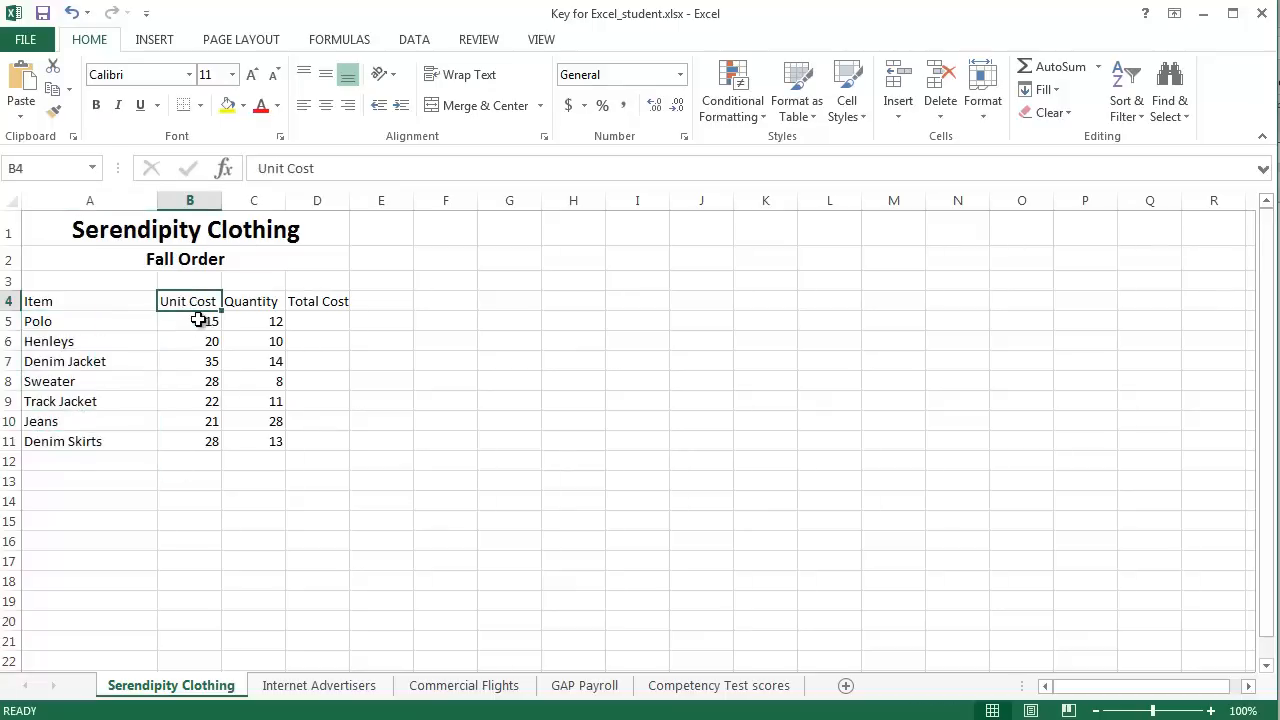
{"action": "left_click", "coordinate": [196, 320]}
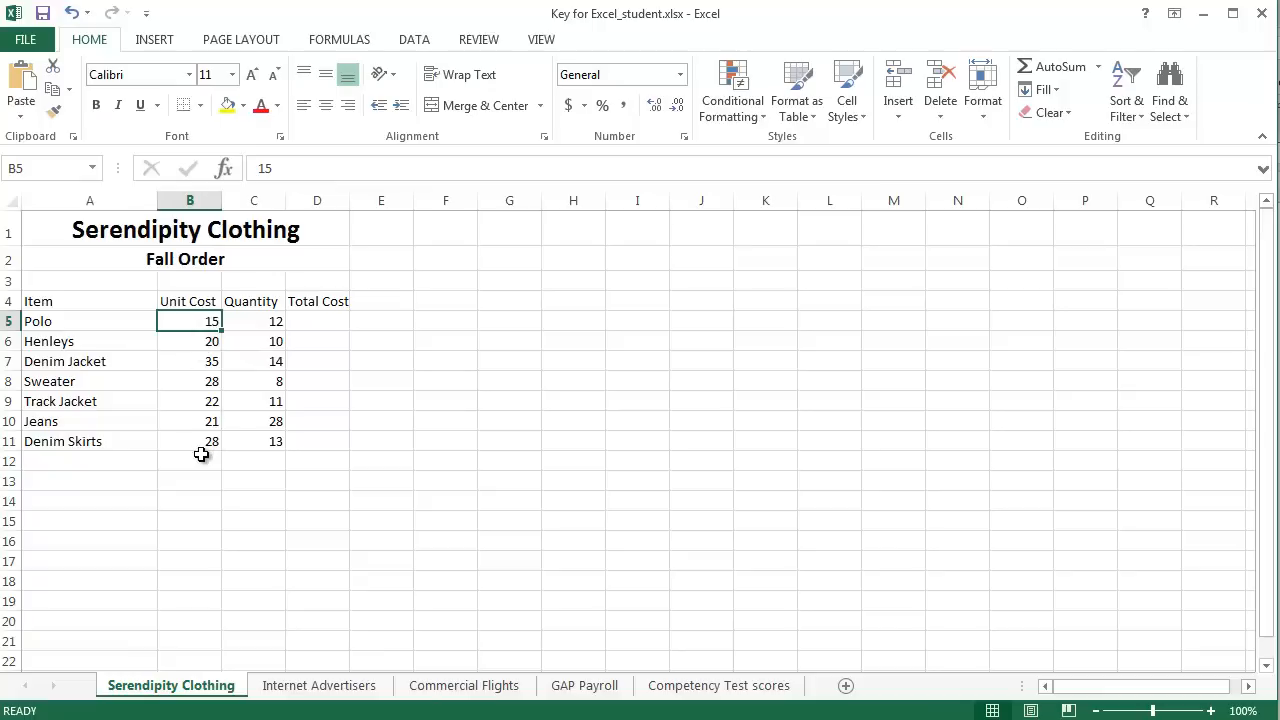
{"action": "left_click", "coordinate": [251, 323]}
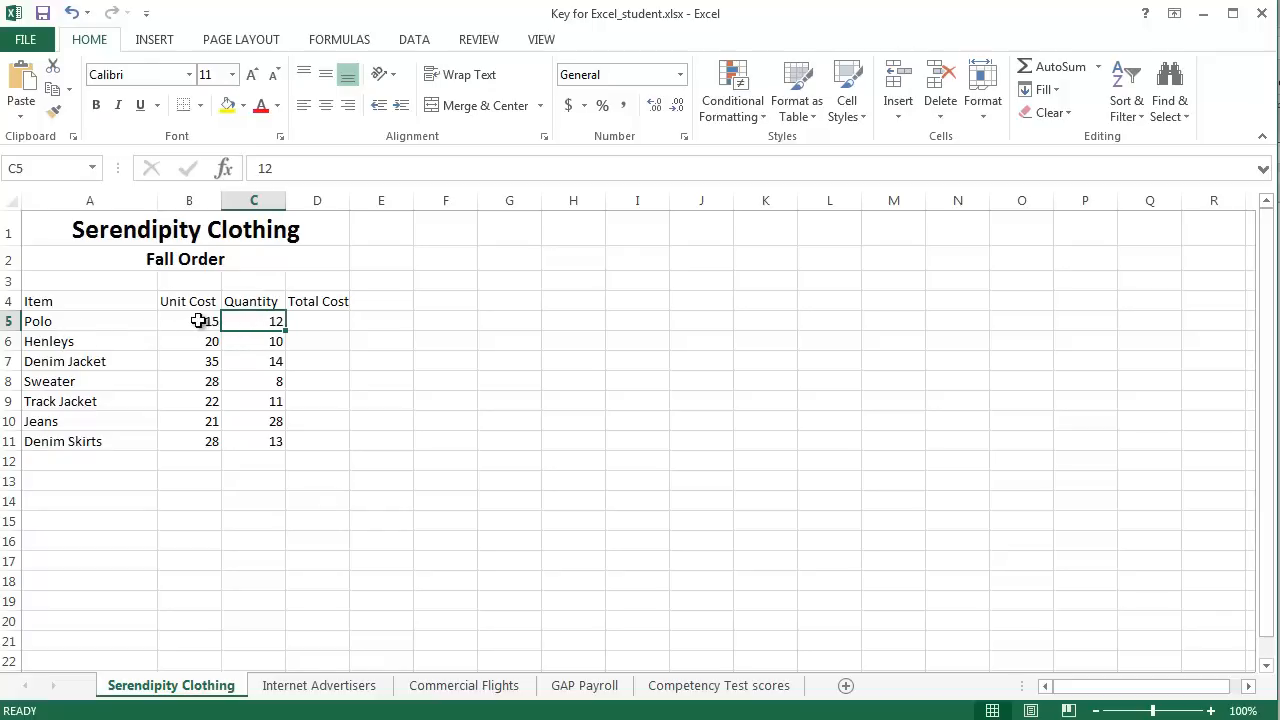
{"action": "left_click", "coordinate": [341, 325]}
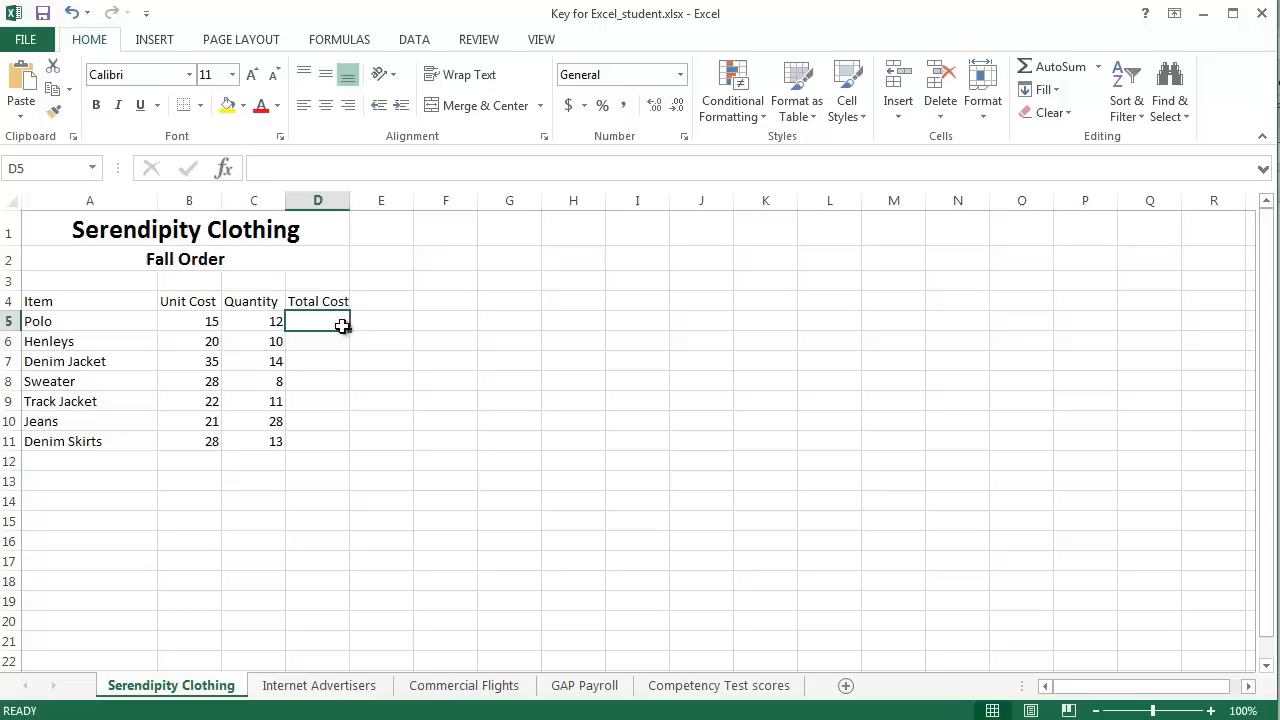
{"action": "left_click", "coordinate": [276, 344]}
{"action": "left_click", "coordinate": [209, 341]}
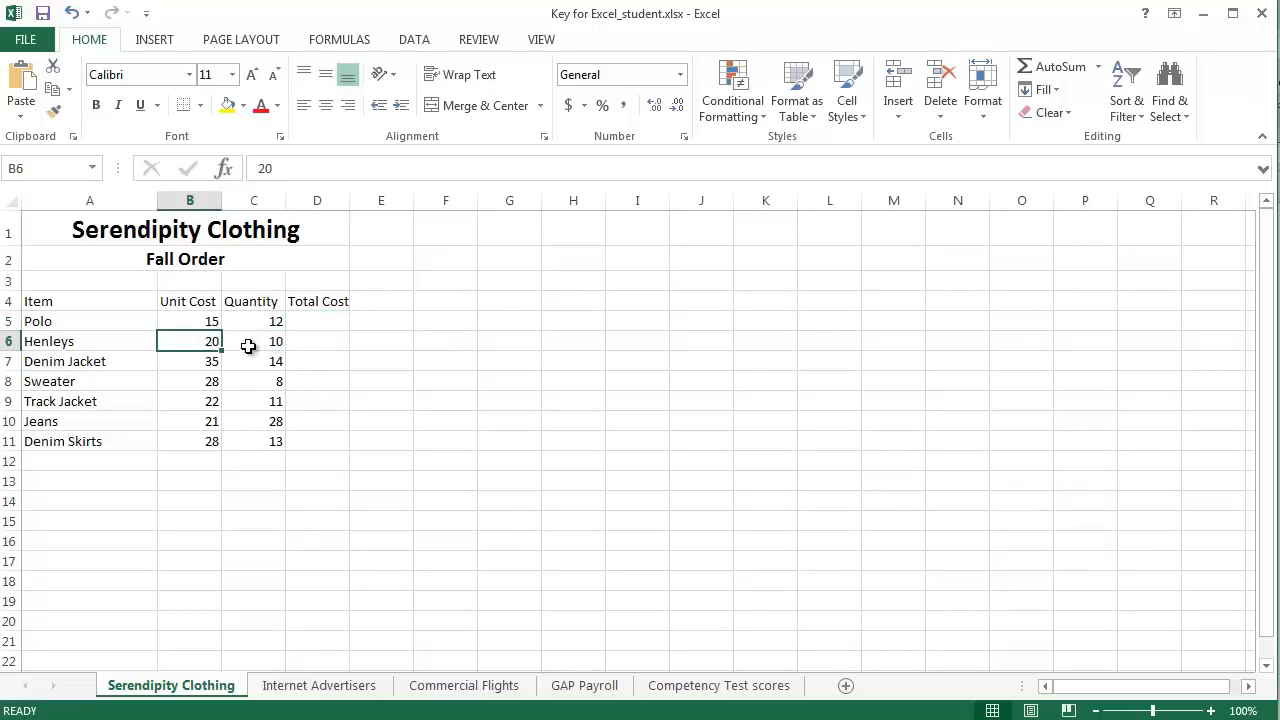
{"action": "left_click", "coordinate": [312, 346]}
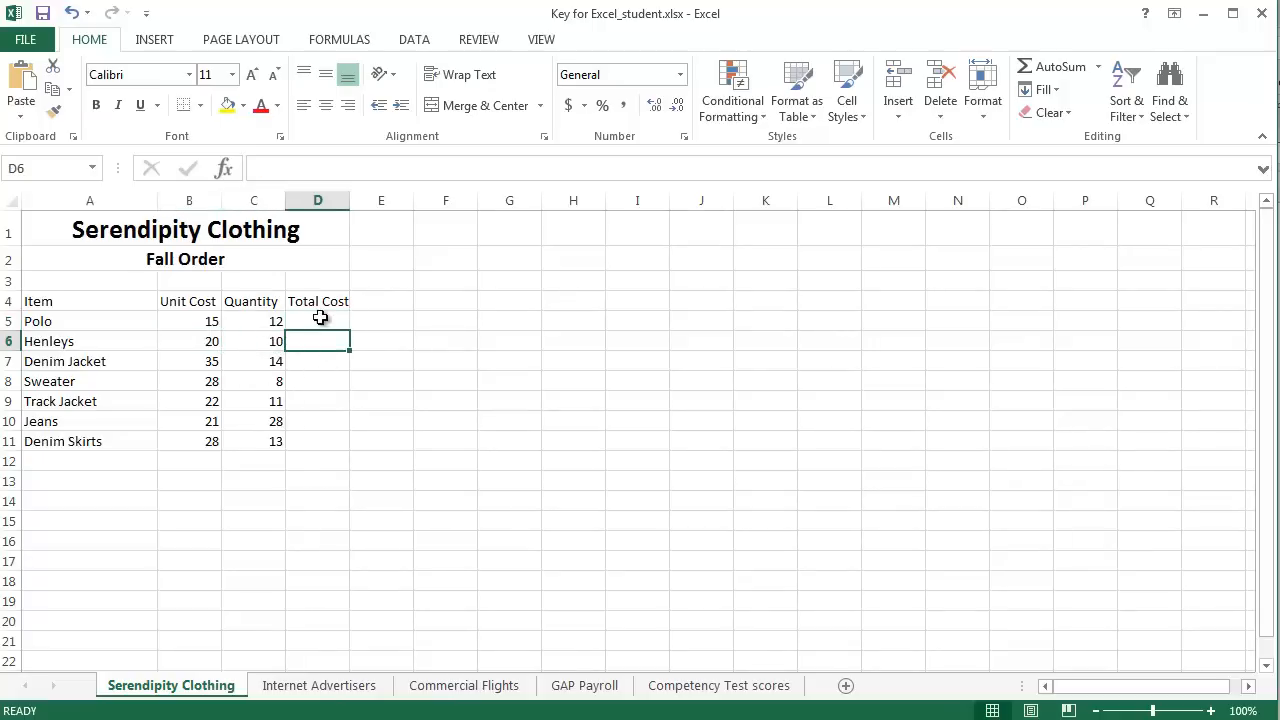
{"action": "left_click", "coordinate": [319, 321]}
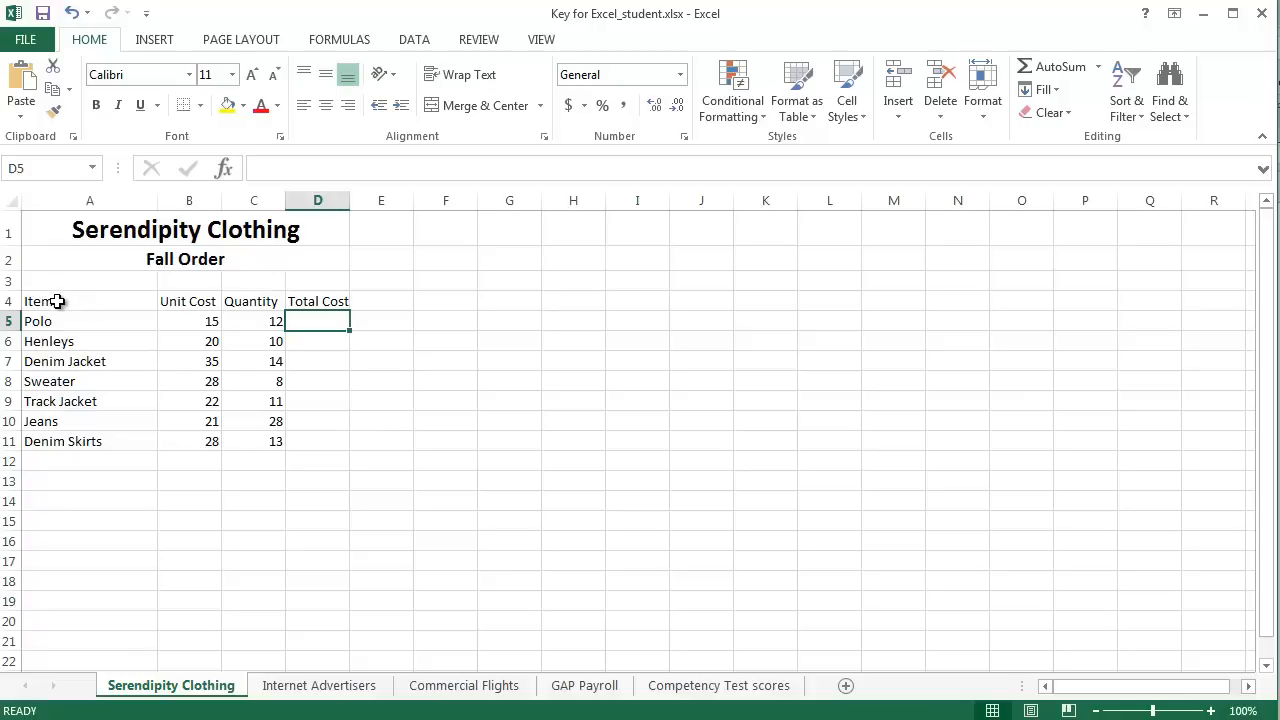
Step: Center the column headings in cells A4 to D4 within their cells and make them bold
{"action": "left_click_drag", "start_coordinate": [90, 301], "coordinate": [320, 300]}
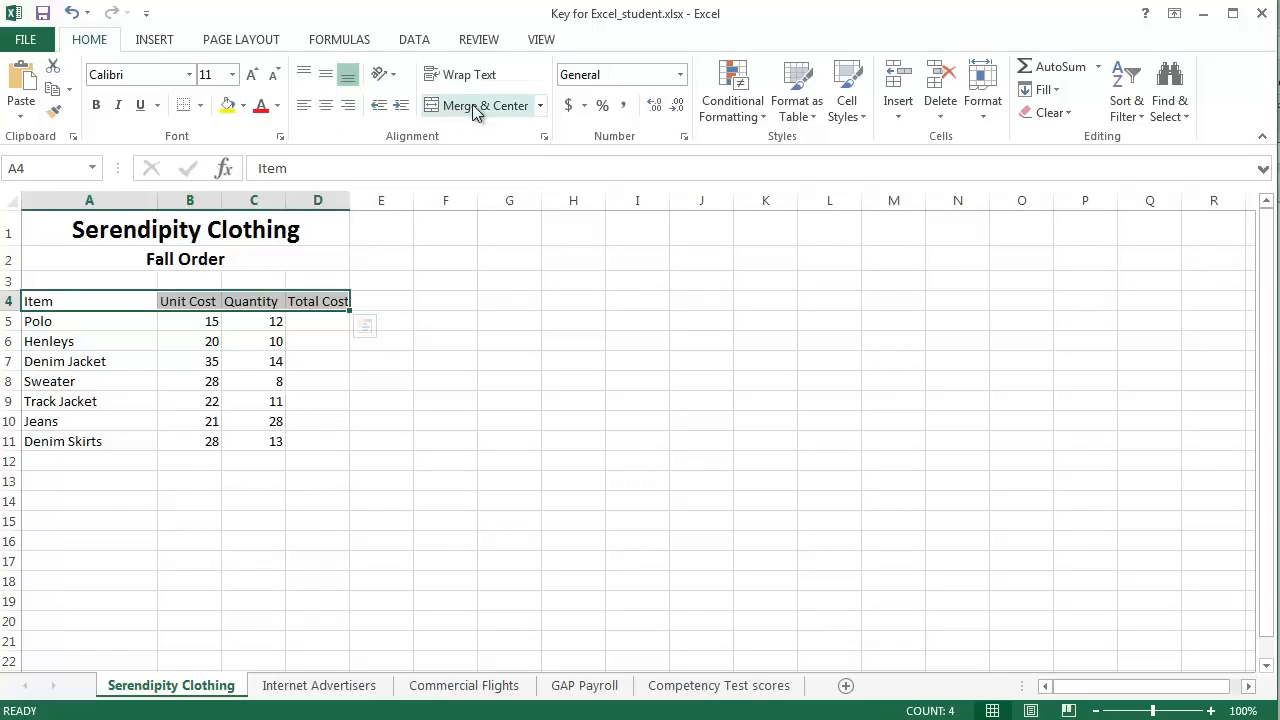
{"action": "left_click", "coordinate": [328, 108]}
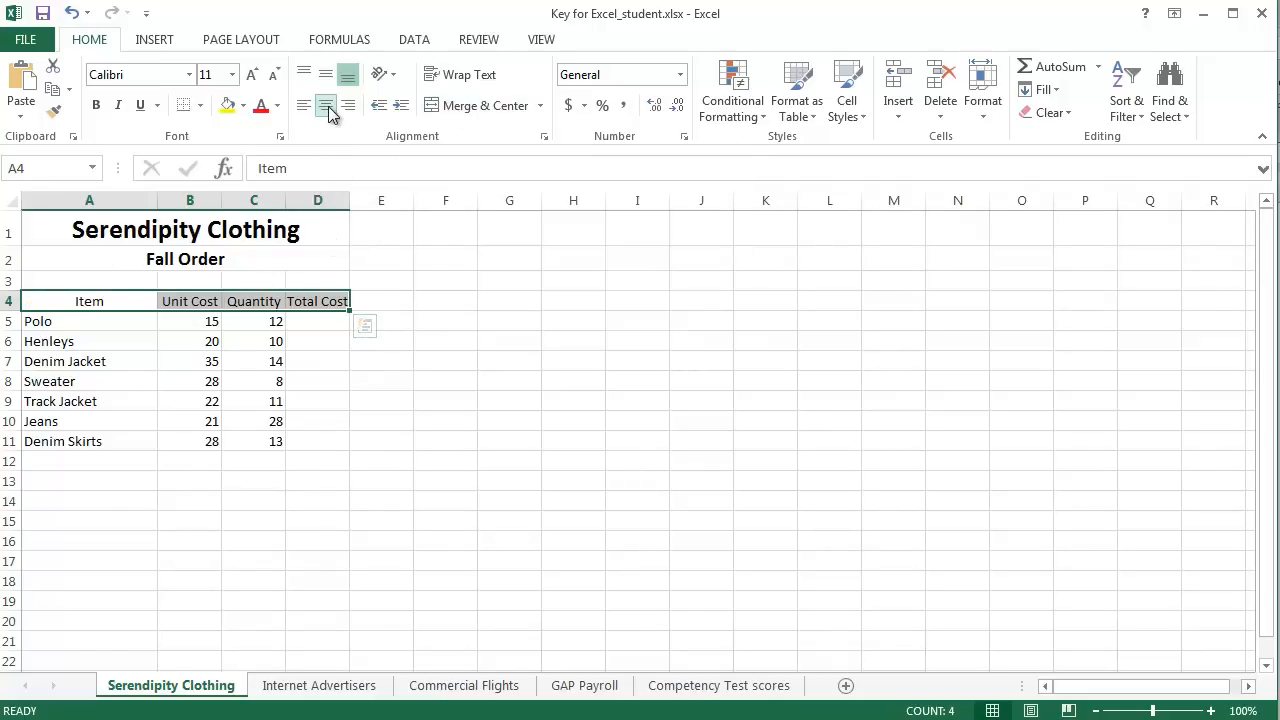
{"action": "left_click", "coordinate": [118, 341]}
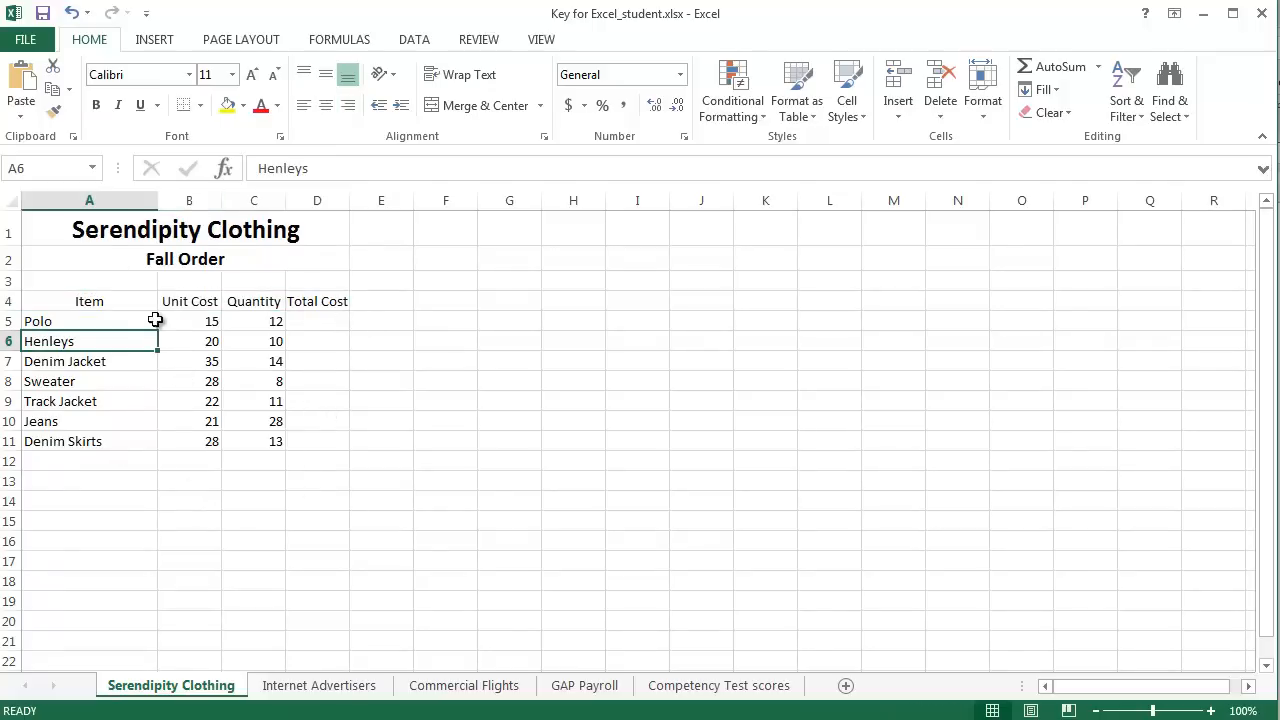
{"action": "left_click_drag", "start_coordinate": [89, 301], "coordinate": [341, 304]}
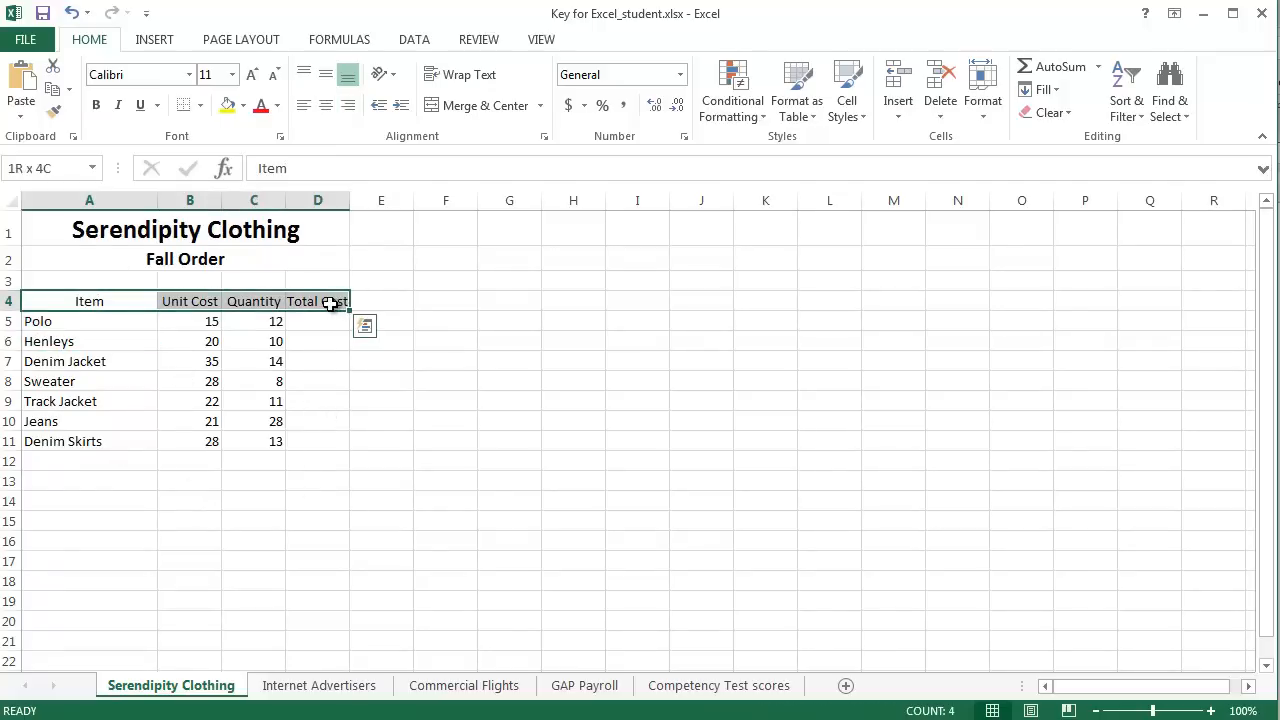
{"action": "left_click", "coordinate": [96, 105]}
{"action": "left_click", "coordinate": [318, 402]}
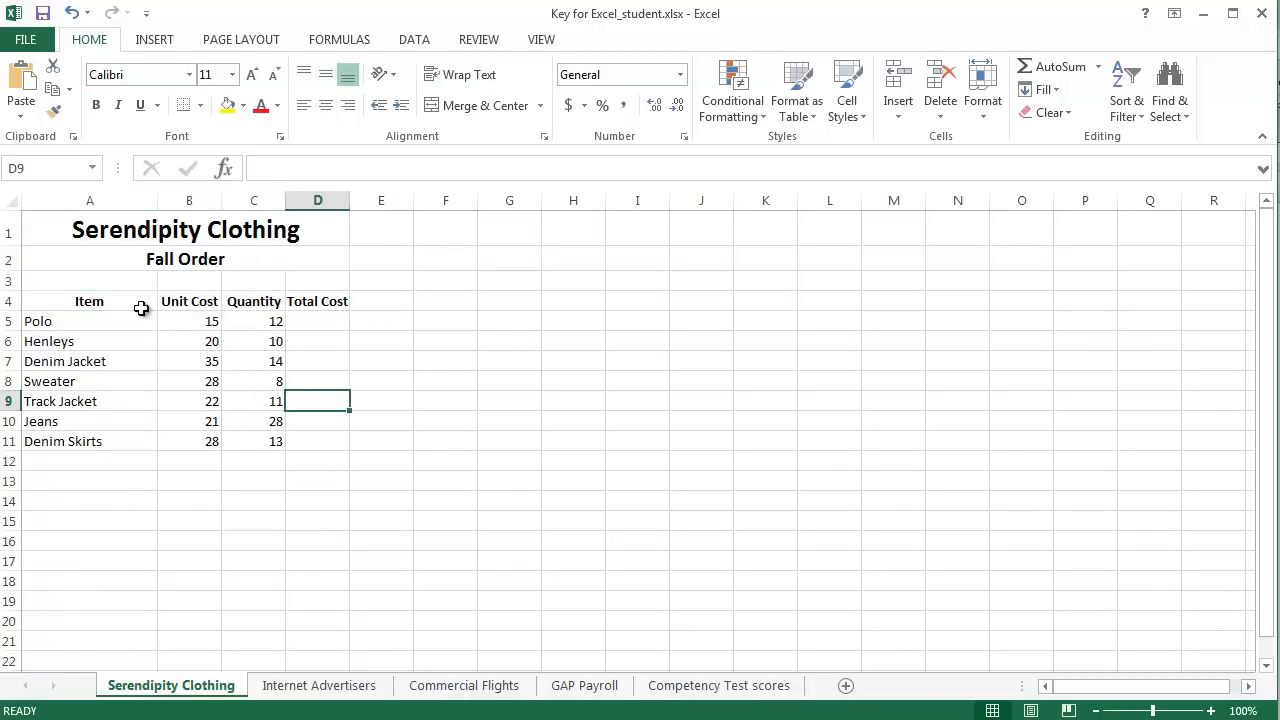
{"action": "left_click", "coordinate": [66, 323]}
{"action": "left_click", "coordinate": [318, 322]}
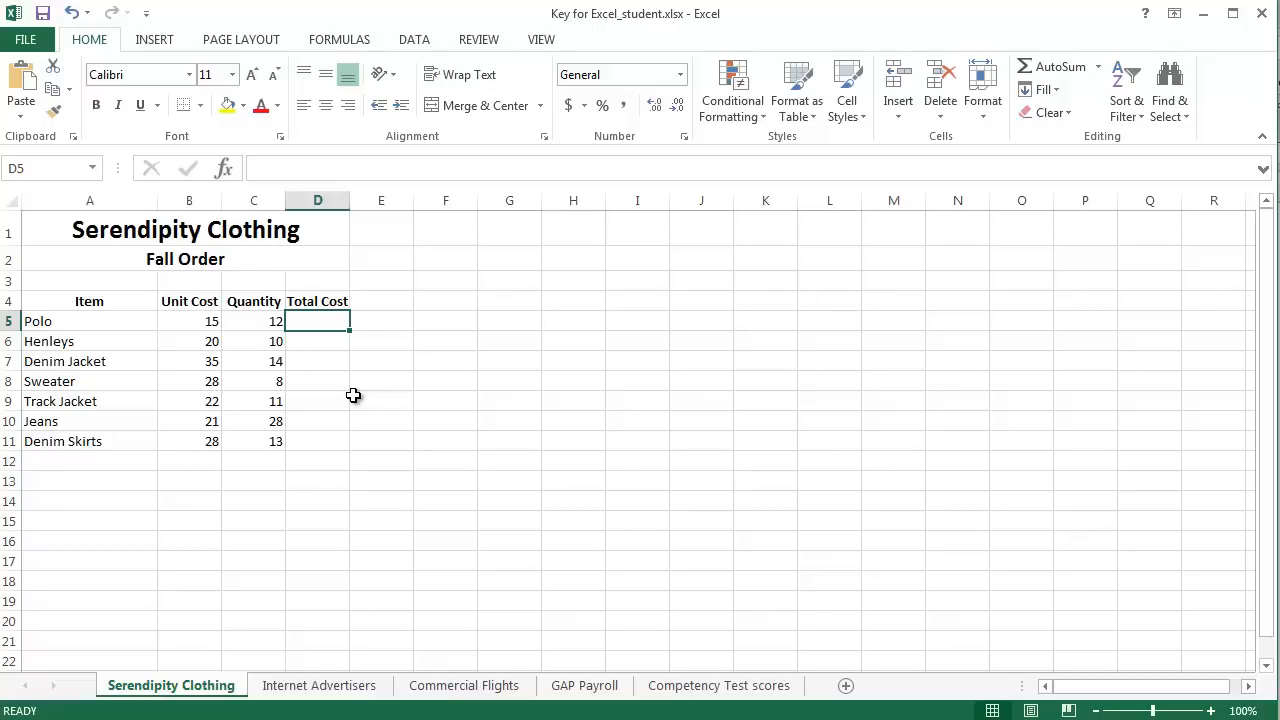
{"action": "left_click", "coordinate": [358, 284]}
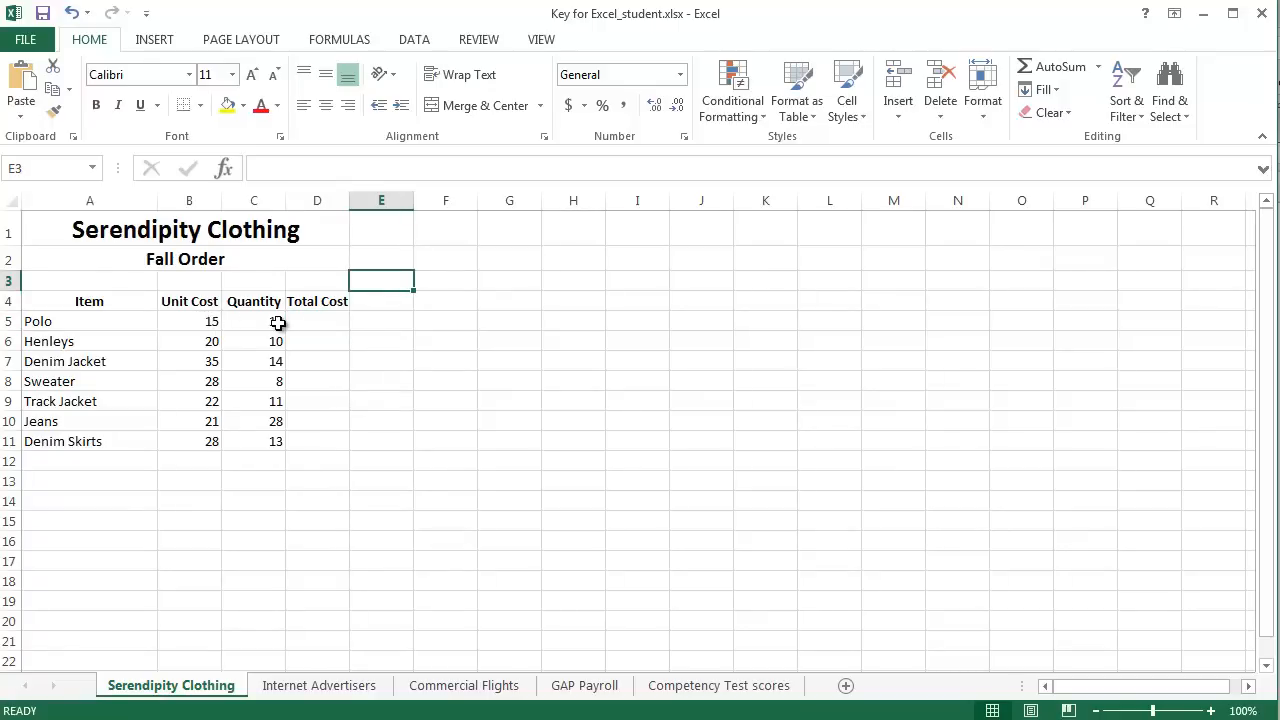
{"action": "left_click_drag", "start_coordinate": [270, 320], "coordinate": [277, 443]}
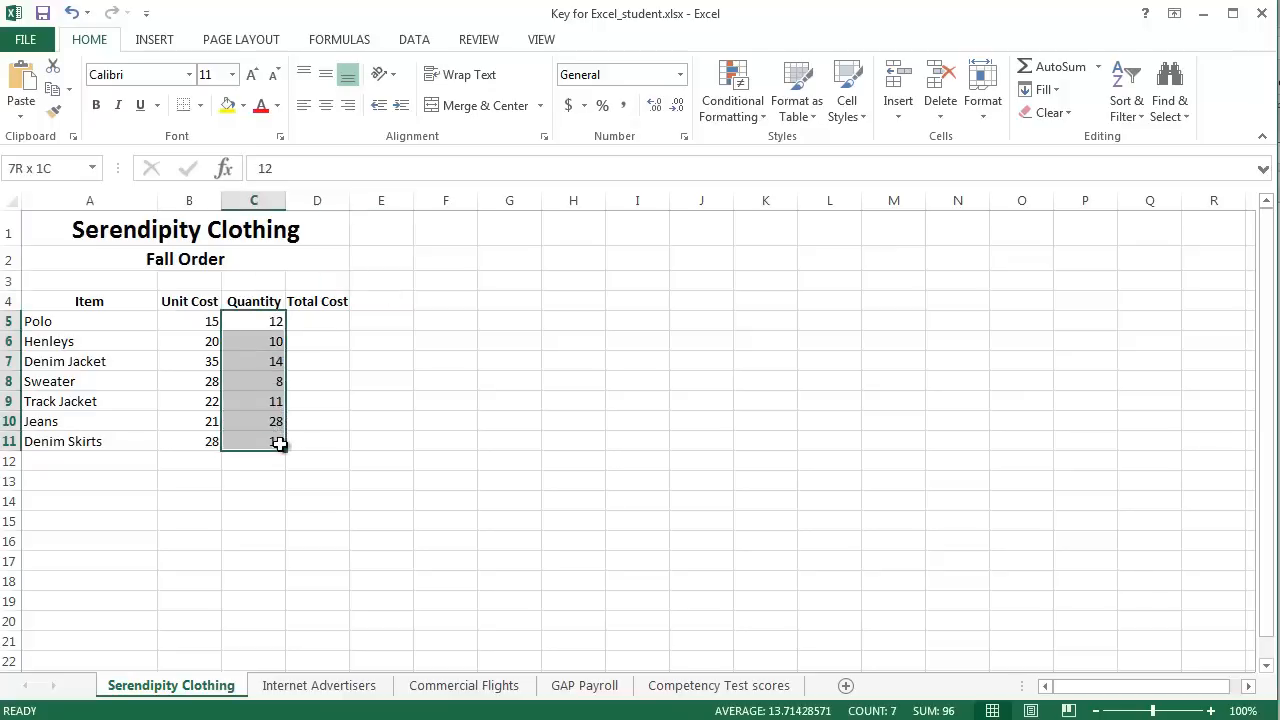
{"action": "left_click", "coordinate": [336, 322]}
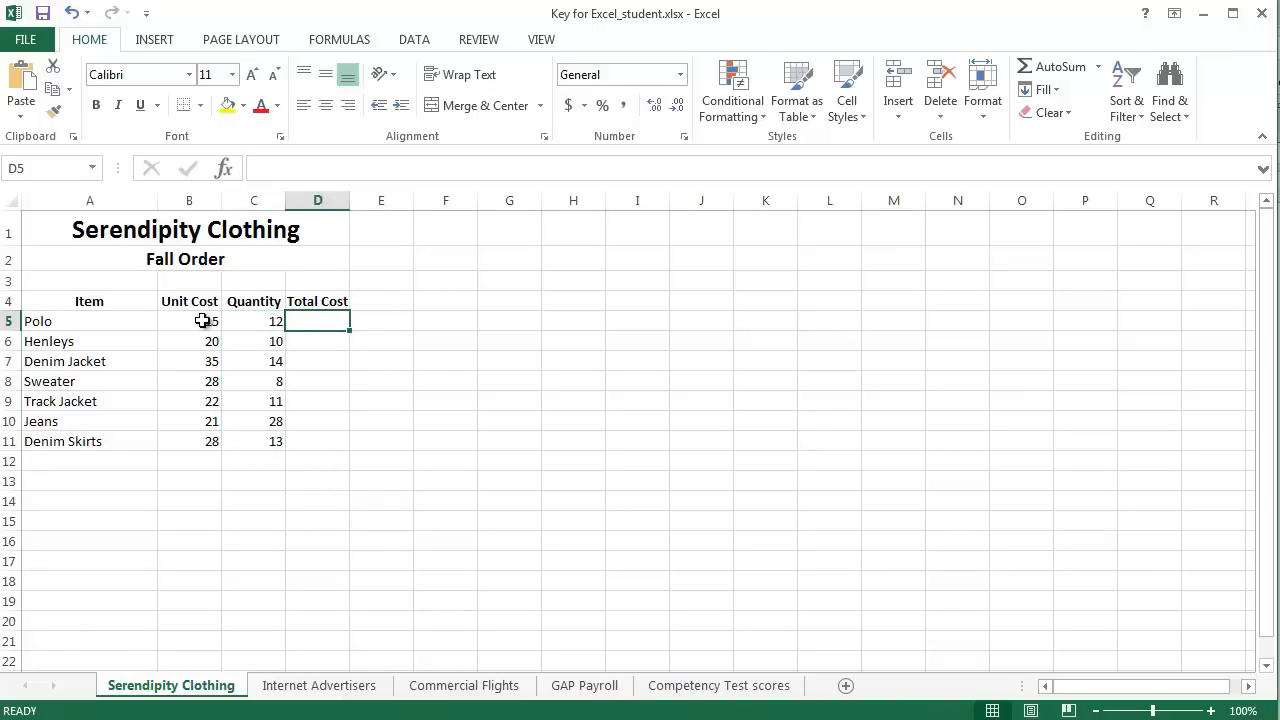
Step: Format the Unit Cost values in cells B5 to B11 as Currency
{"action": "left_click_drag", "start_coordinate": [203, 320], "coordinate": [197, 441]}
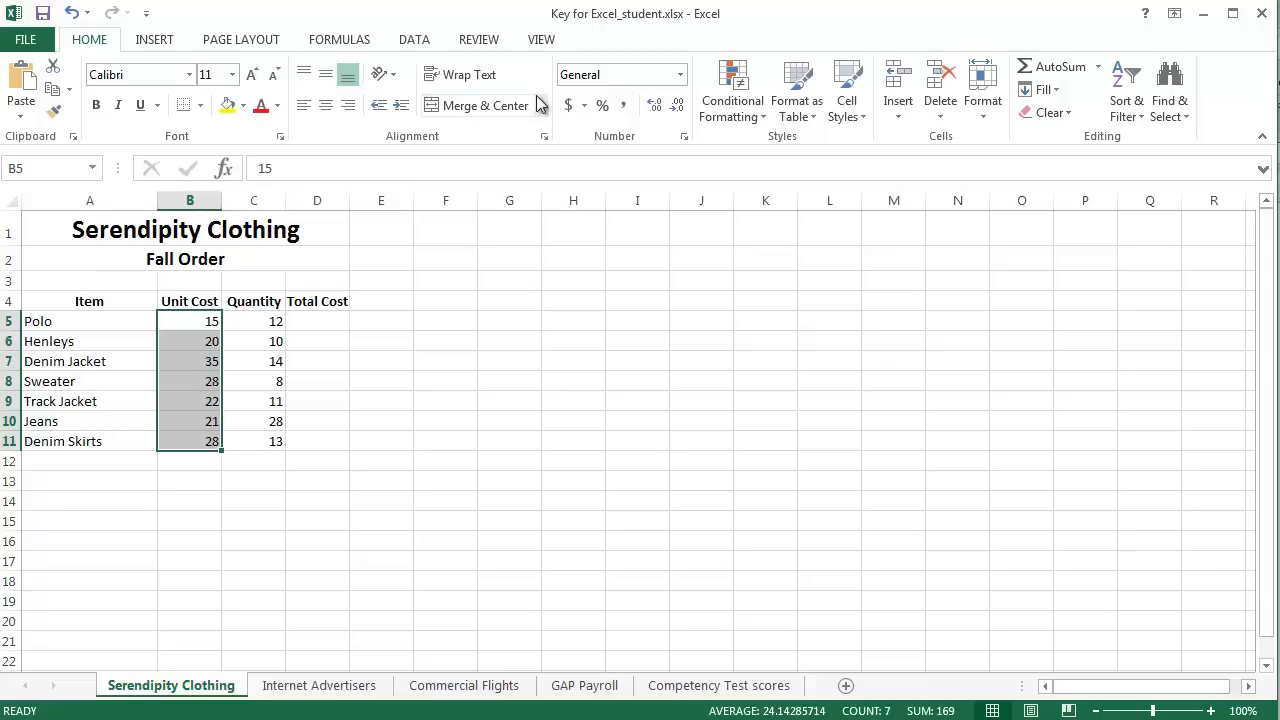
{"action": "left_click", "coordinate": [680, 75]}
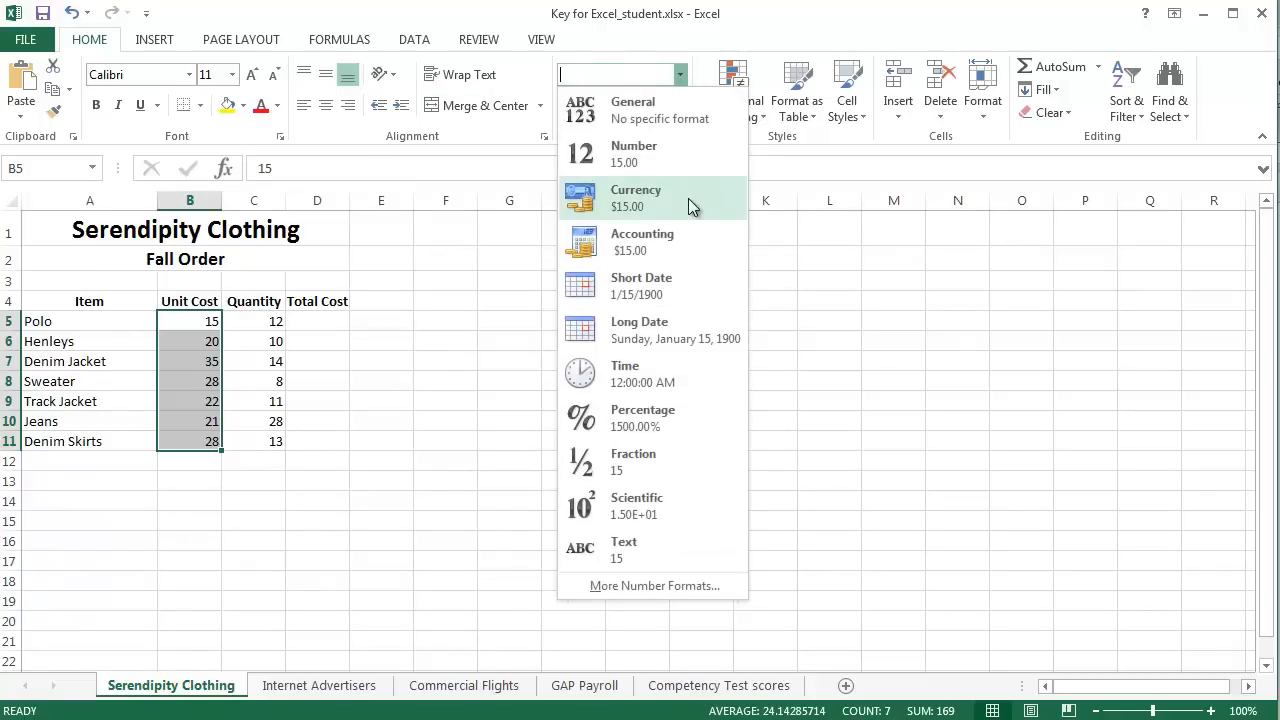
{"action": "left_click", "coordinate": [642, 203]}
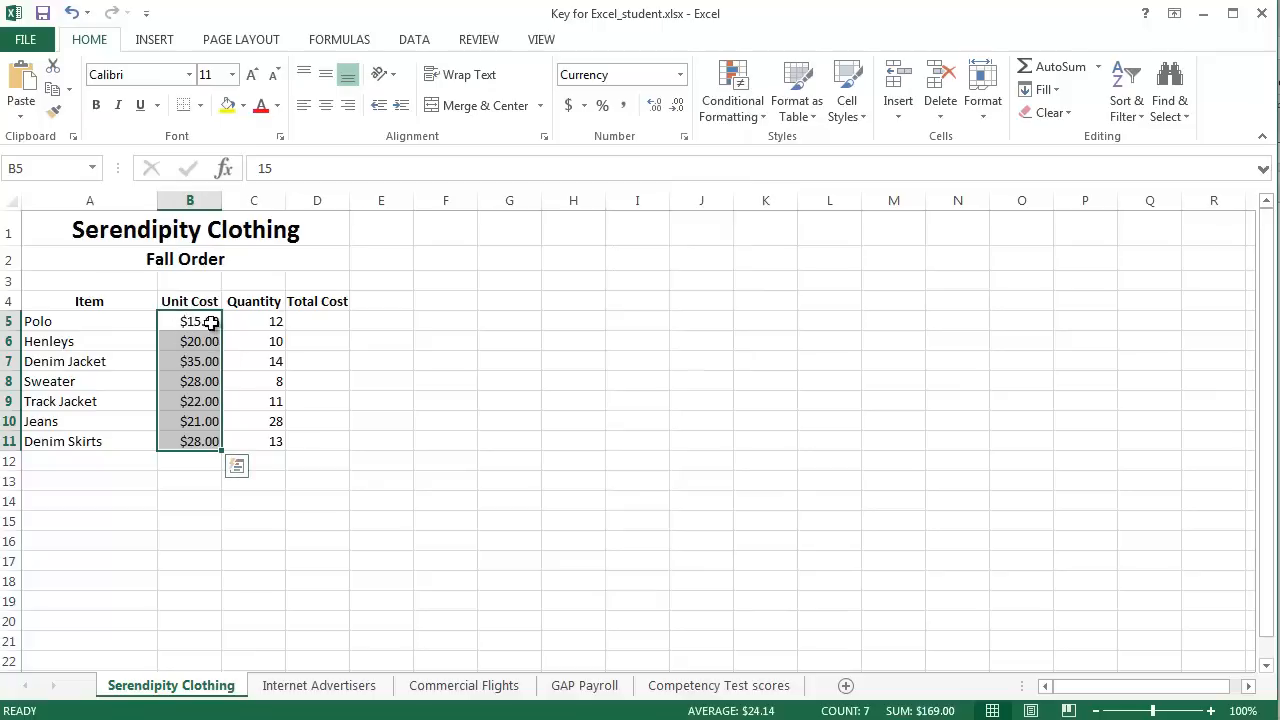
{"action": "left_click", "coordinate": [366, 400]}
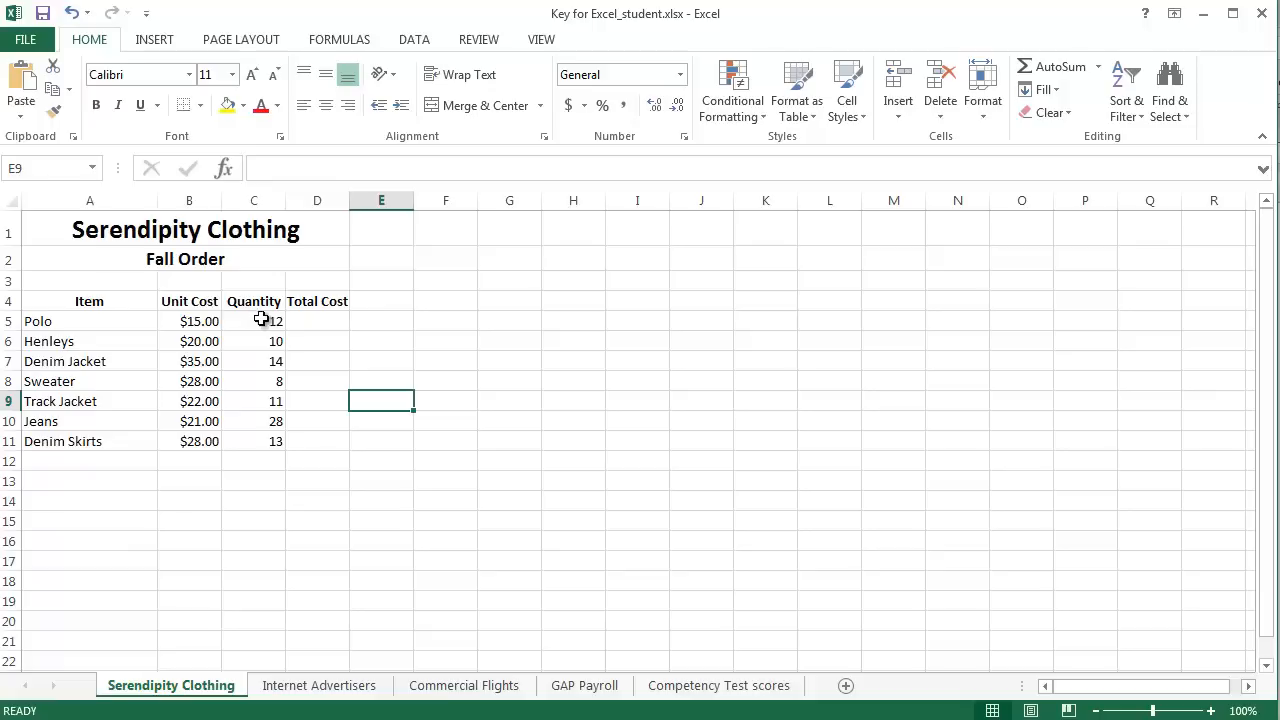
Step: Apply the Currency number format to the empty Total Cost cells D5 to D11
{"action": "left_click_drag", "start_coordinate": [314, 316], "coordinate": [325, 446]}
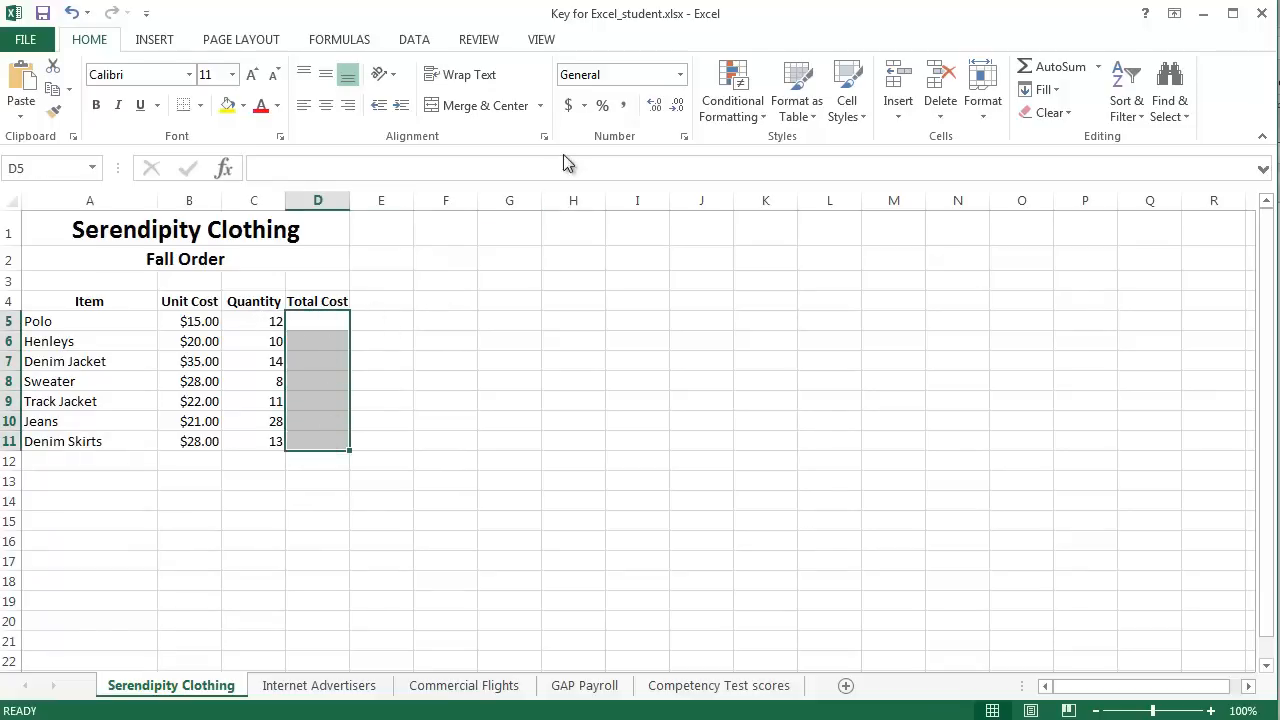
{"action": "left_click", "coordinate": [680, 75]}
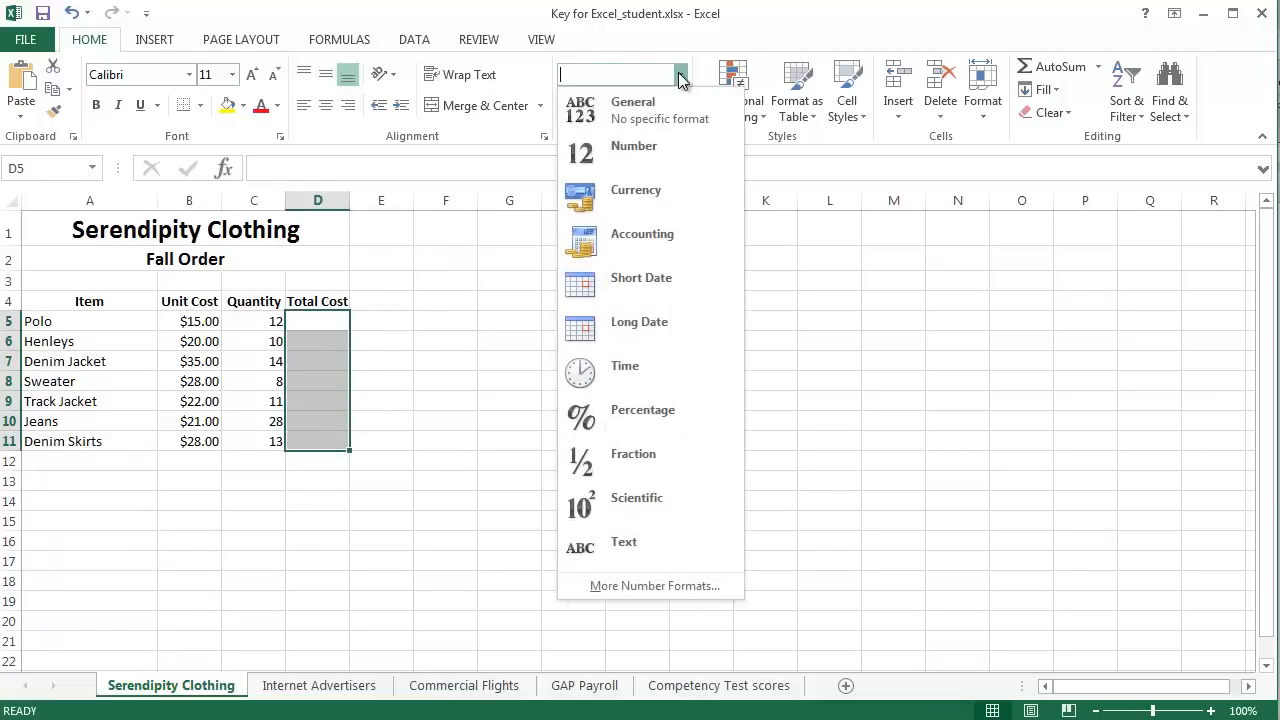
{"action": "left_click", "coordinate": [645, 197]}
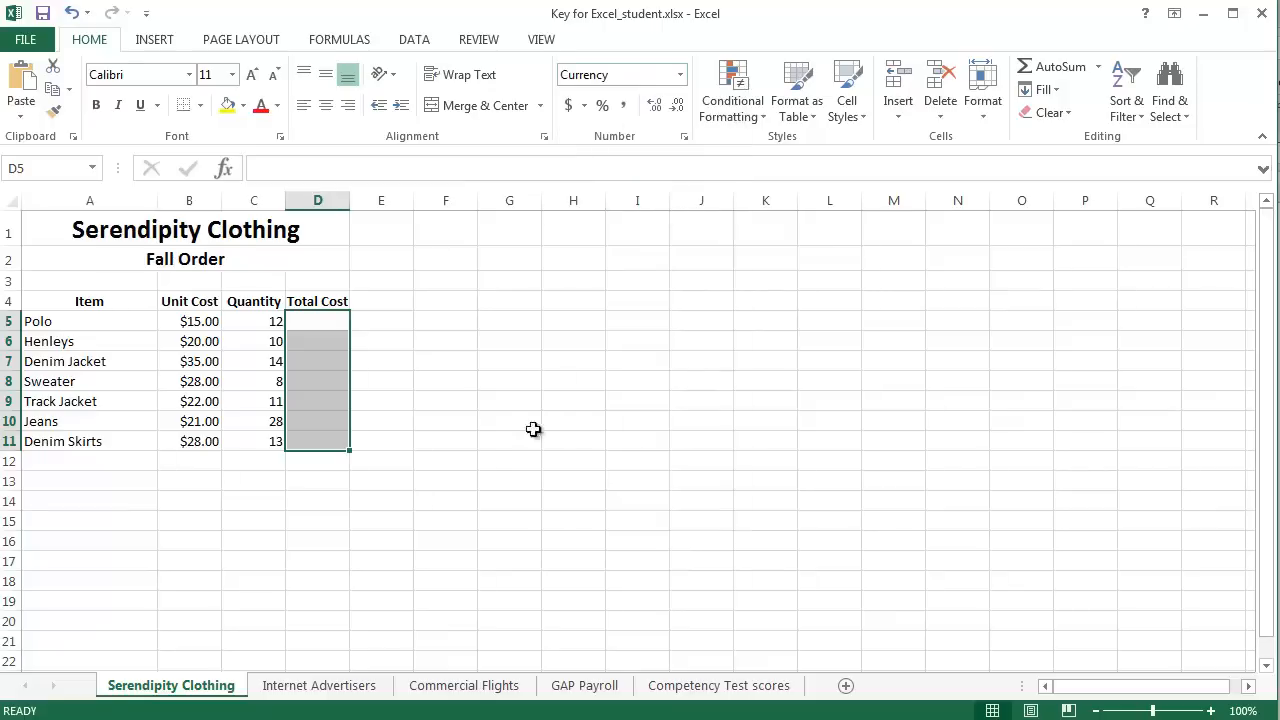
{"action": "left_click", "coordinate": [434, 402]}
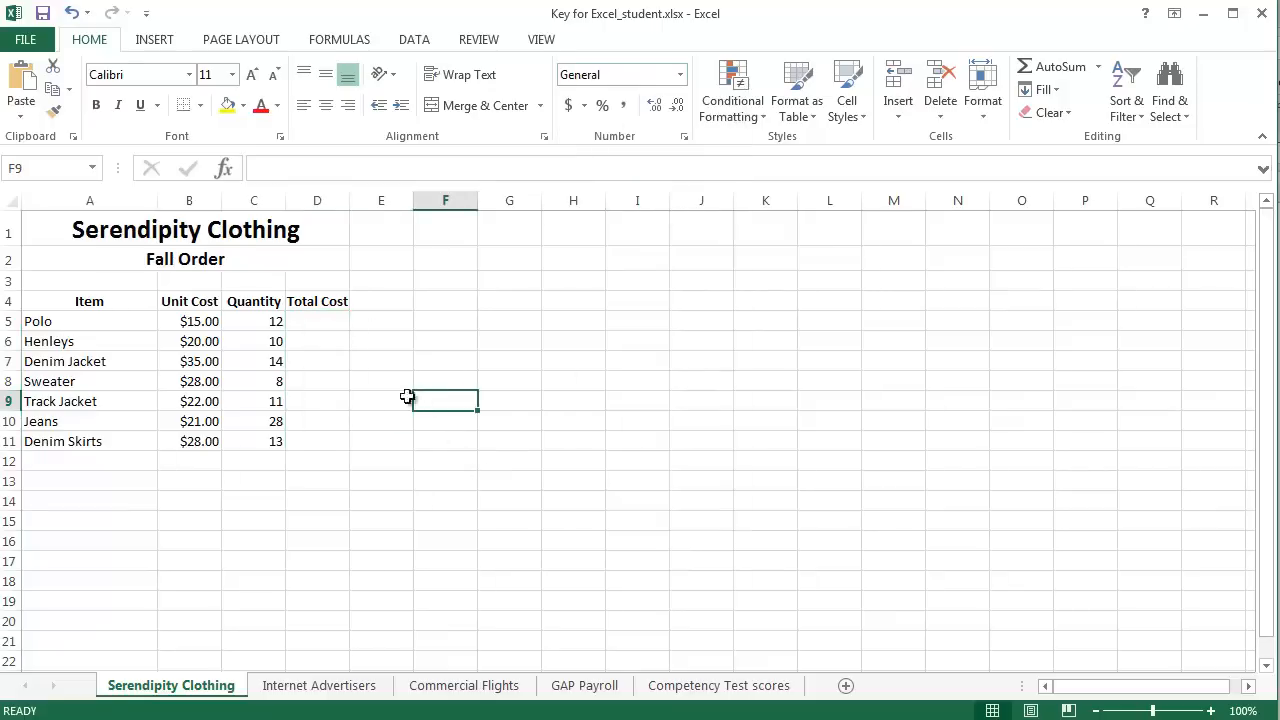
Step: Test the currency format by entering 20 in the Polo Total Cost cell D5, and clear the entry
{"action": "left_click", "coordinate": [323, 322]}
{"action": "type", "text": "20"}
{"action": "key", "text": "Return"}
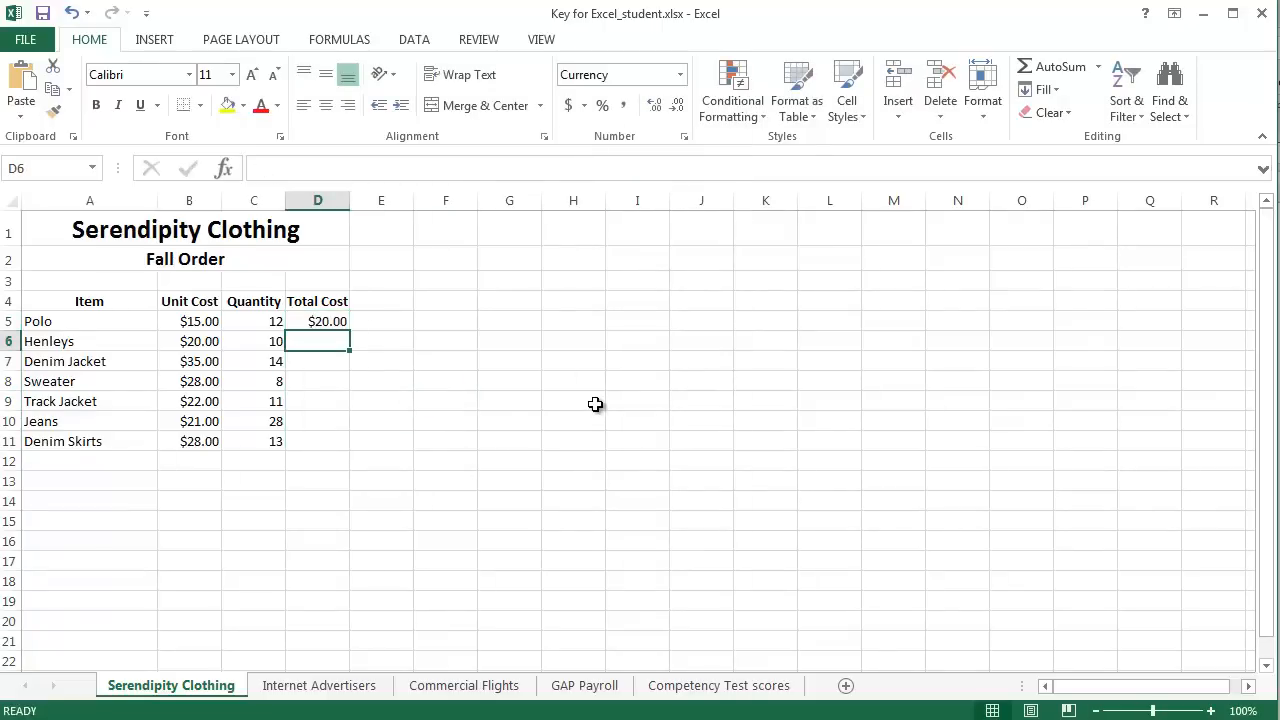
{"action": "left_click", "coordinate": [332, 321]}
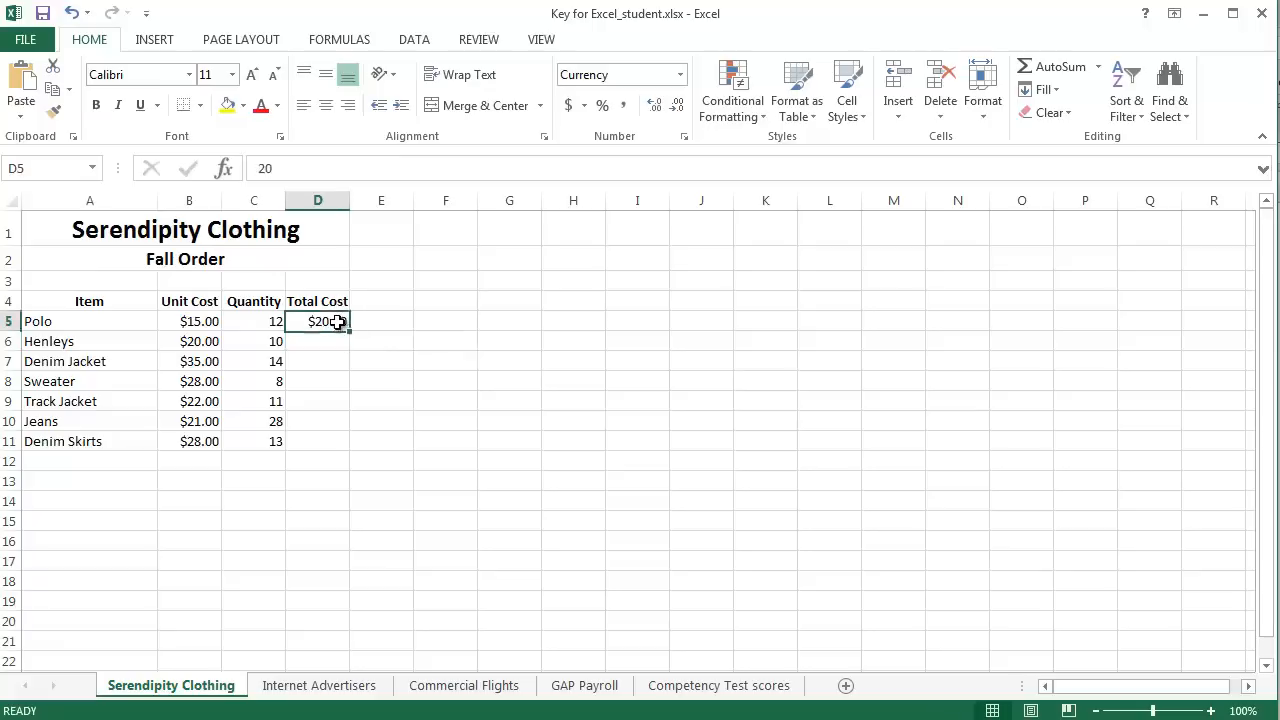
{"action": "key", "text": "Delete"}
{"action": "left_click", "coordinate": [471, 362]}
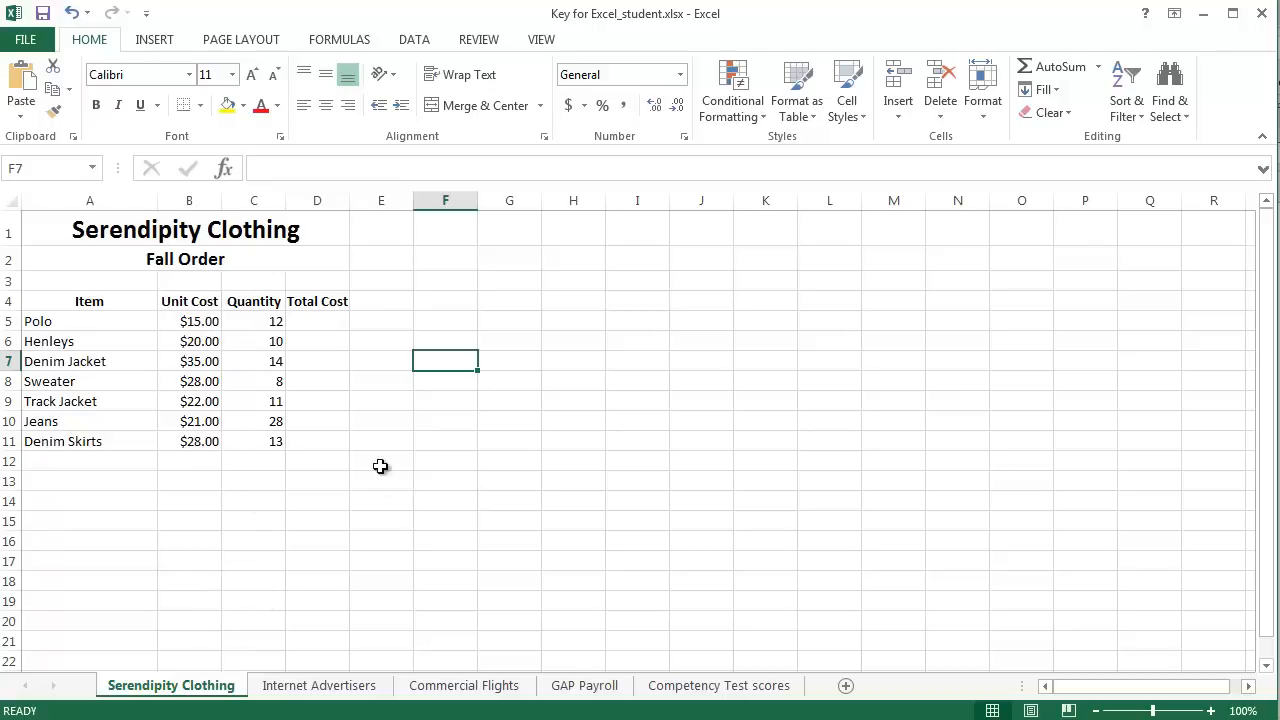
Step: Calculate the Polo Total Cost in cell D5 with the formula =B5*C5, multiplying Unit Cost by Quantity
{"action": "left_click", "coordinate": [322, 321]}
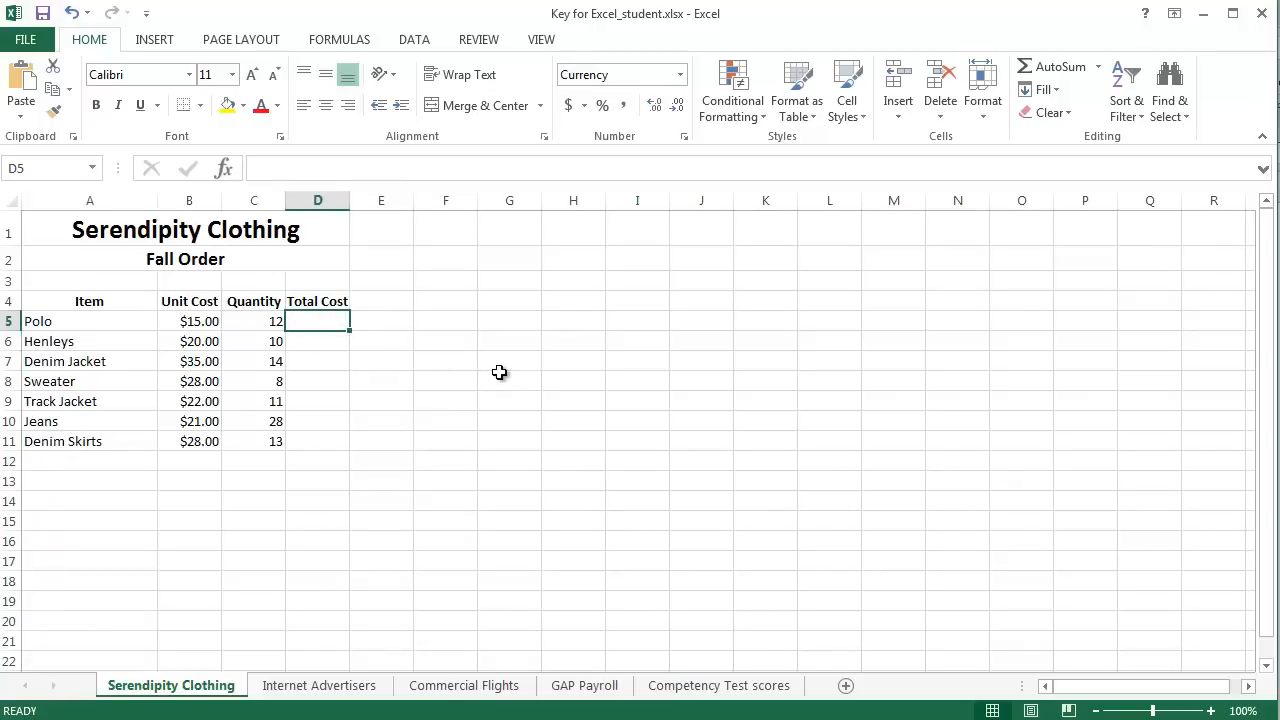
{"action": "type", "text": "="}
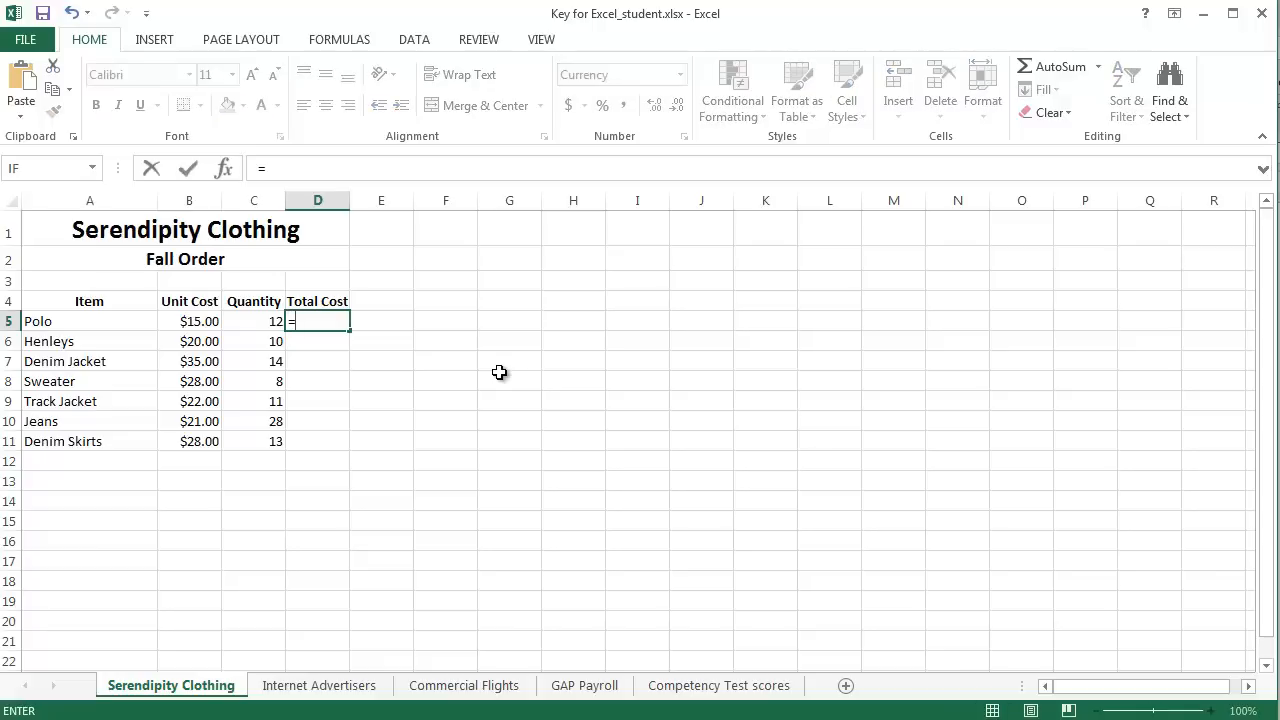
{"action": "left_click", "coordinate": [199, 320]}
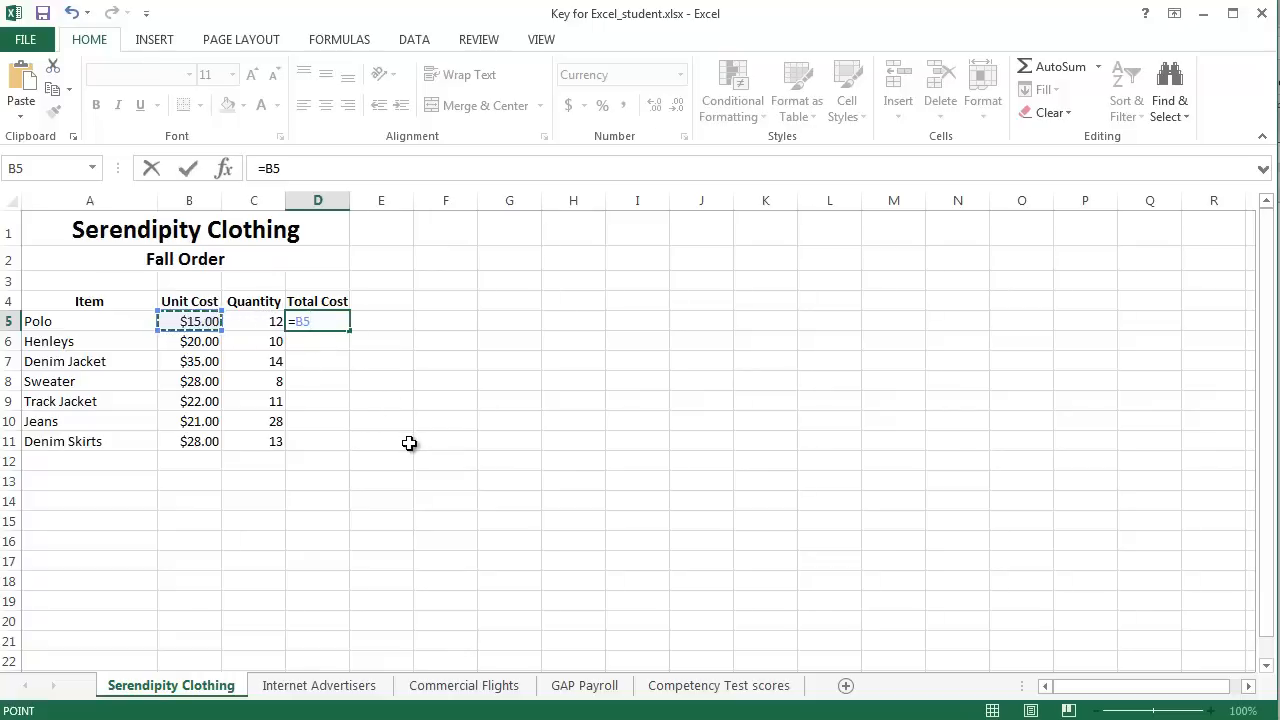
{"action": "type", "text": "*"}
{"action": "left_click", "coordinate": [258, 320]}
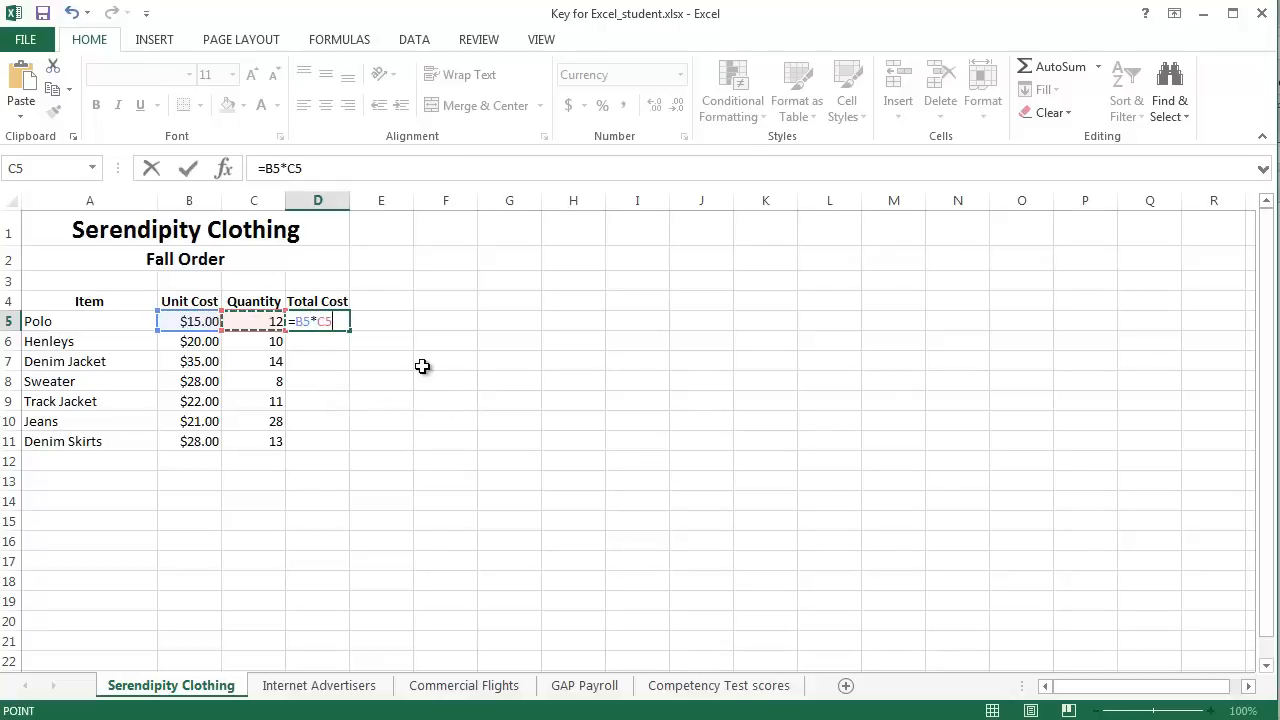
{"action": "key", "text": "Return"}
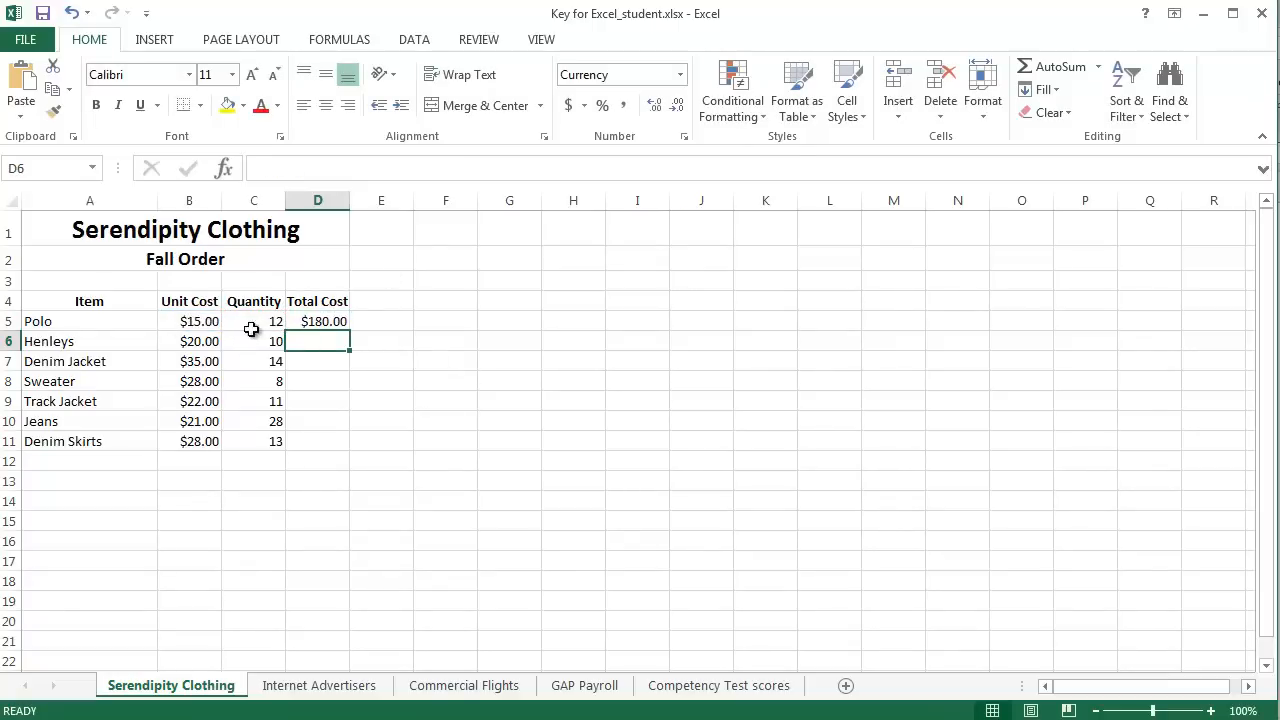
Step: Copy the Total Cost formula from cell D5 down through D11 for the remaining items
{"action": "left_click", "coordinate": [330, 321]}
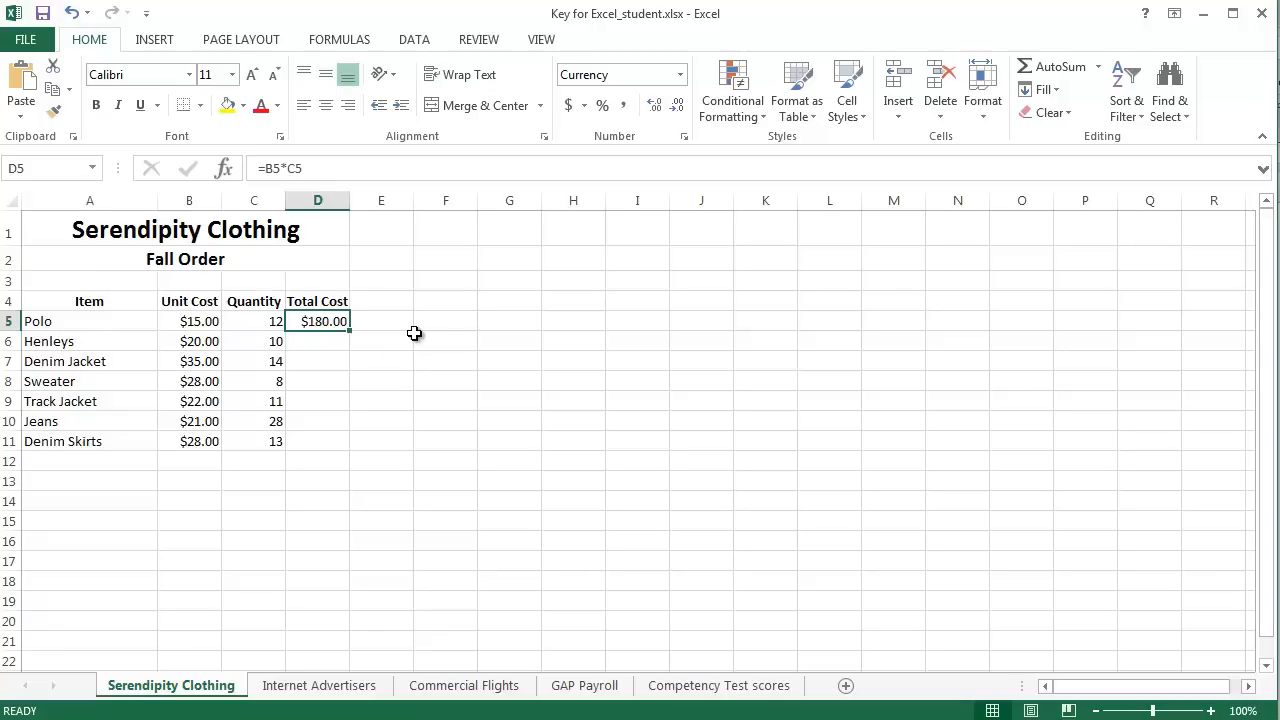
{"action": "left_click", "coordinate": [335, 341]}
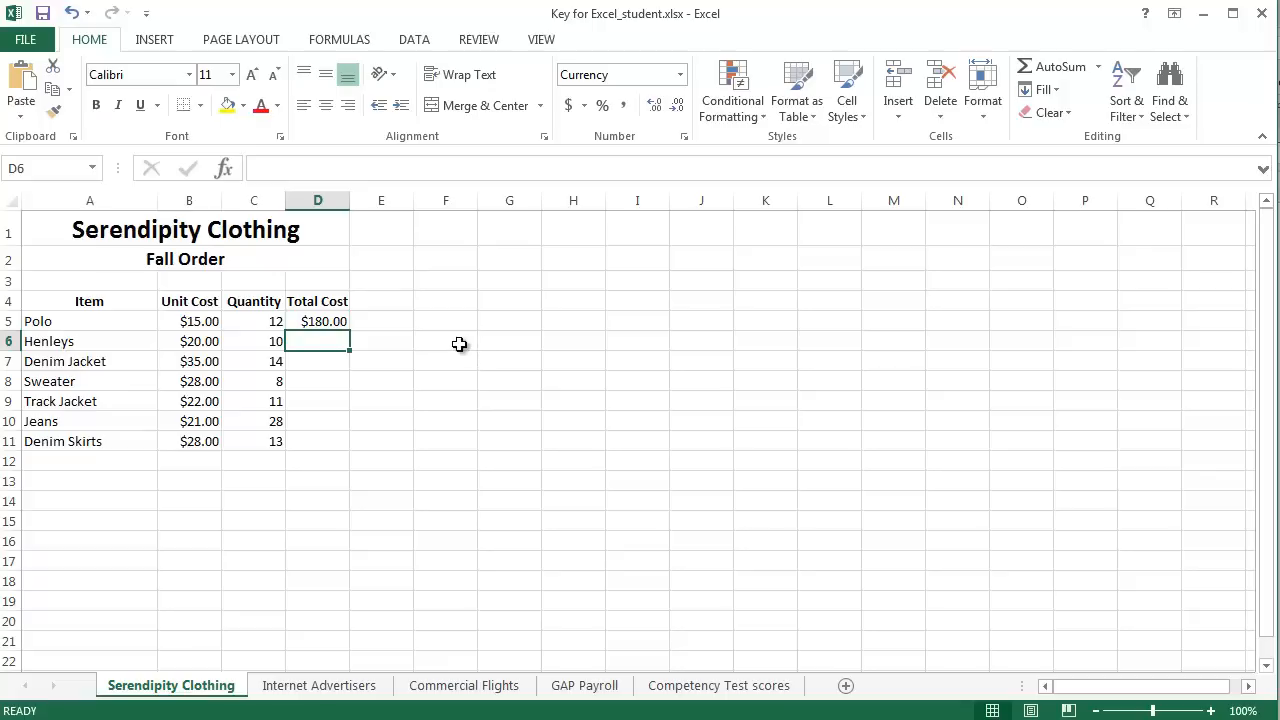
{"action": "left_click", "coordinate": [345, 321]}
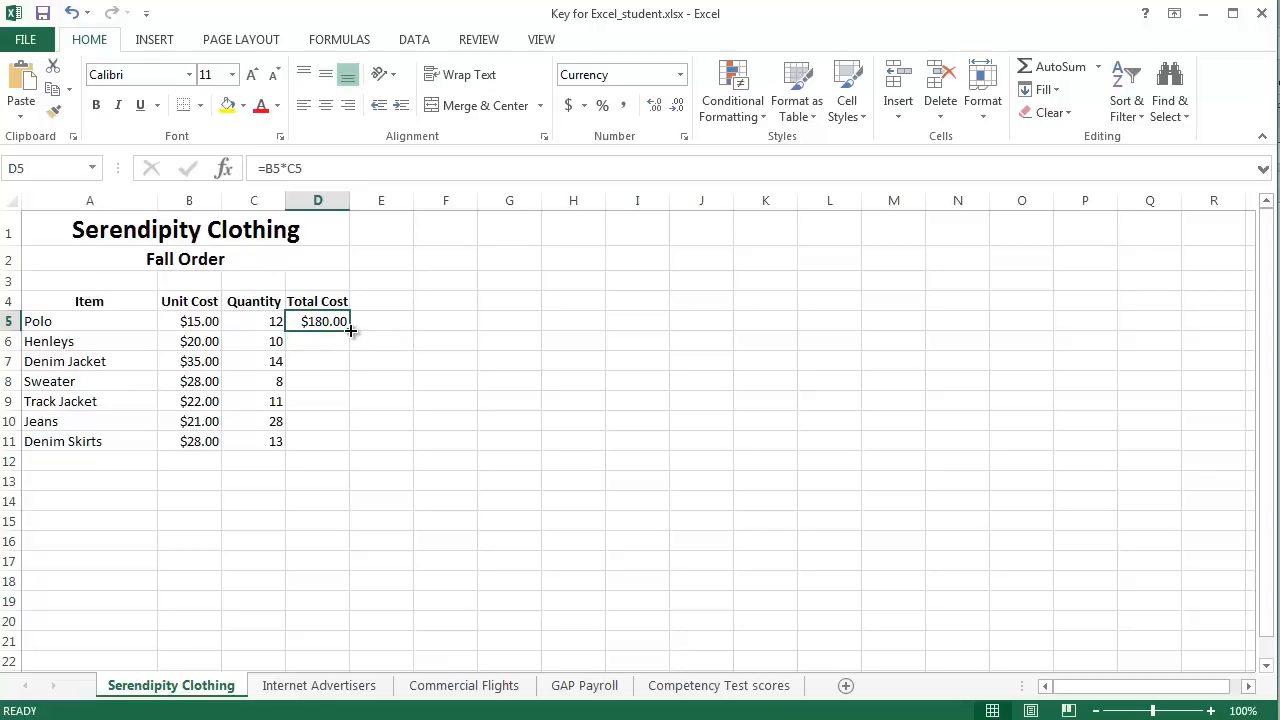
{"action": "left_click_drag", "start_coordinate": [350, 329], "coordinate": [355, 450]}
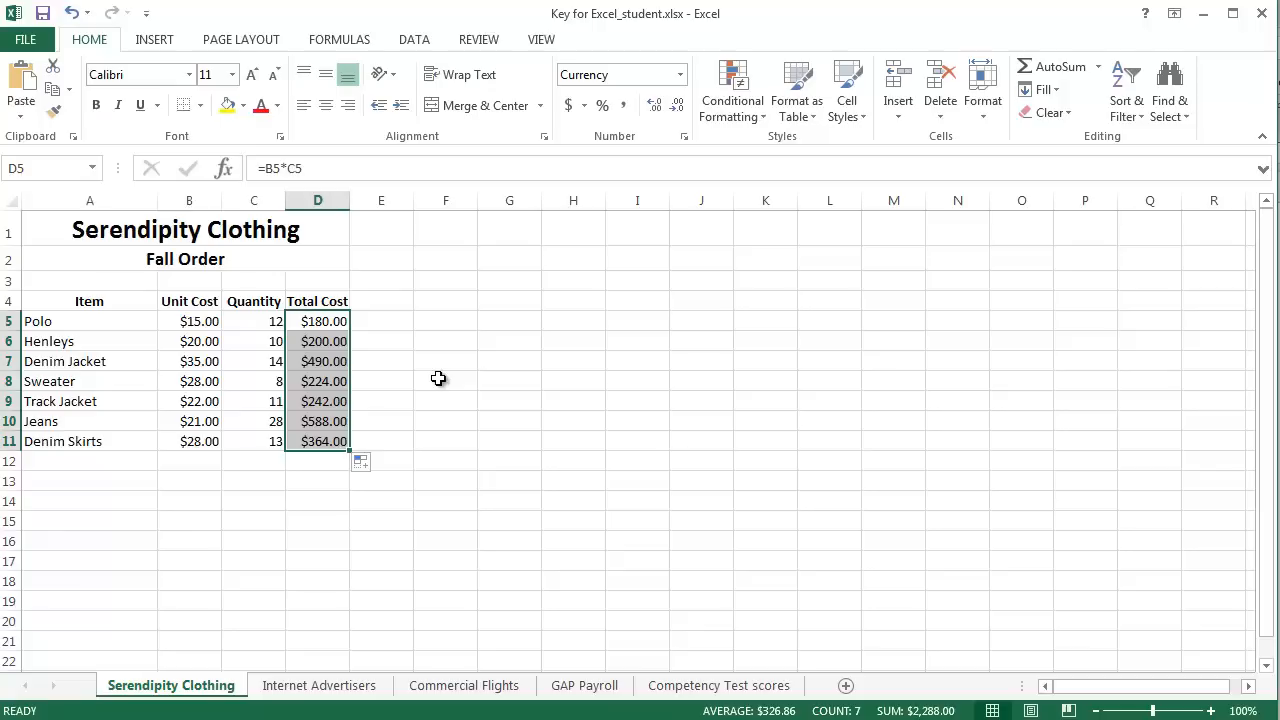
{"action": "left_click", "coordinate": [438, 378]}
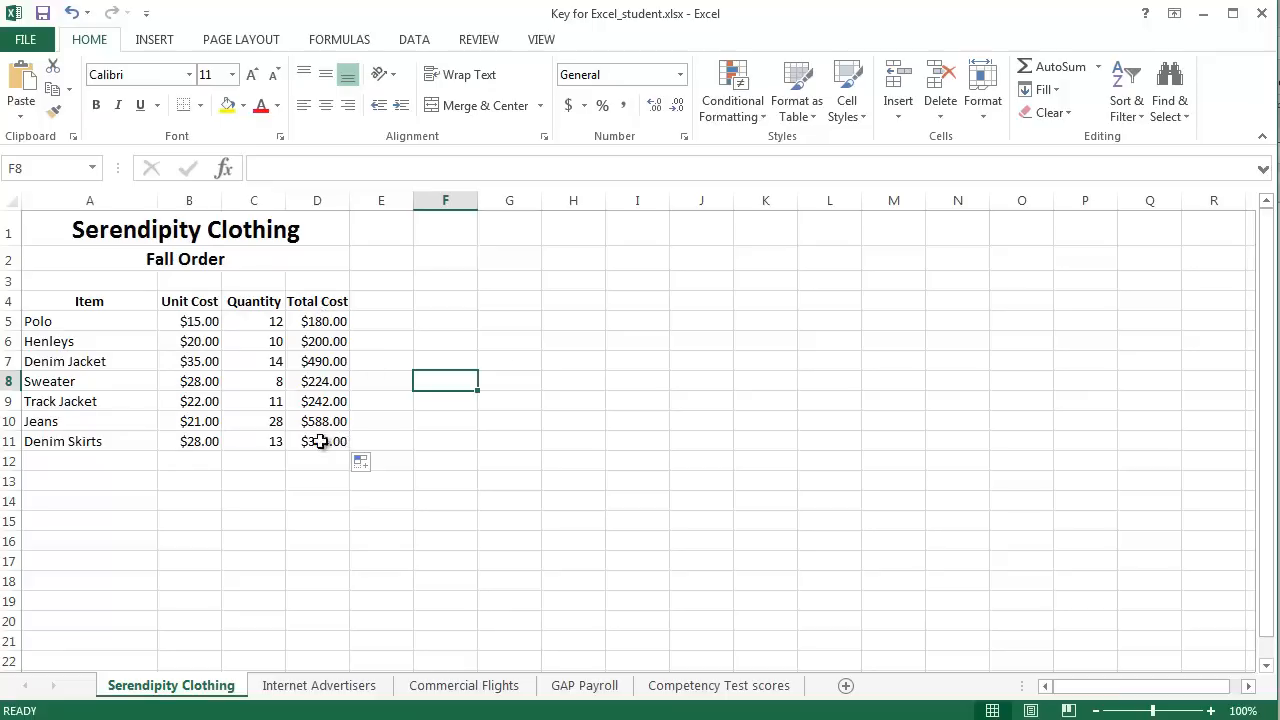
{"action": "left_click", "coordinate": [423, 503]}
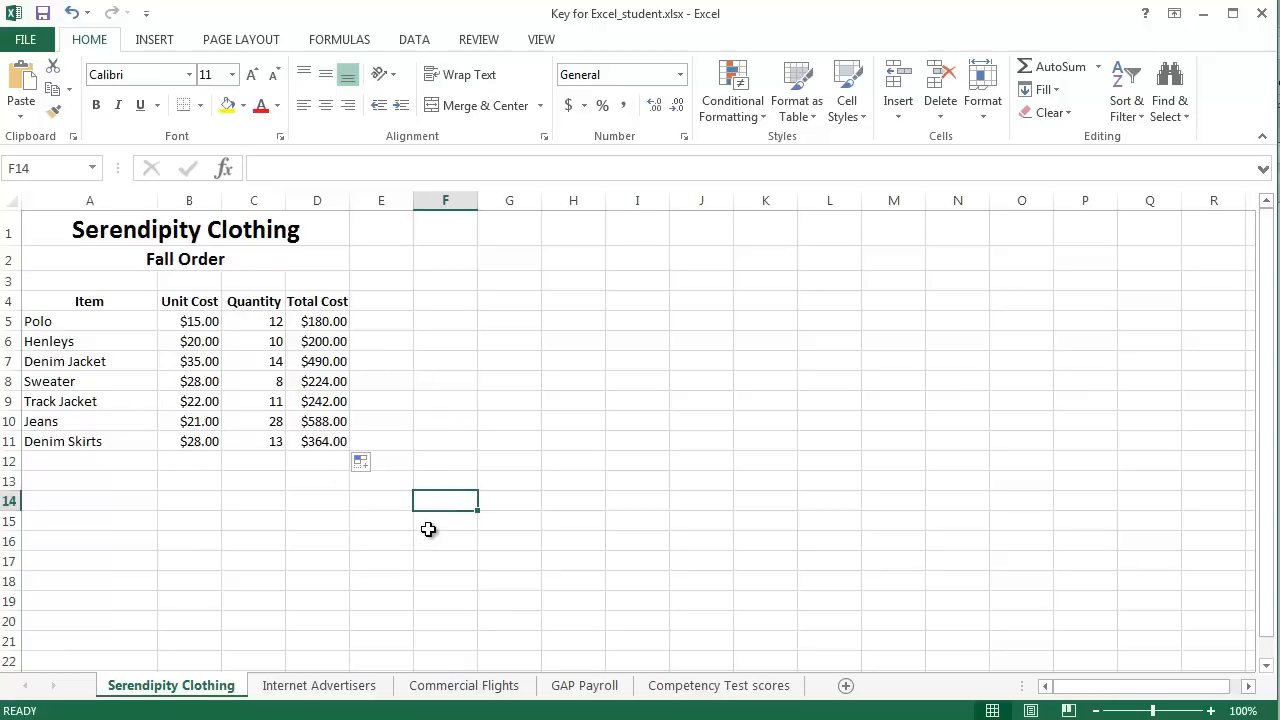